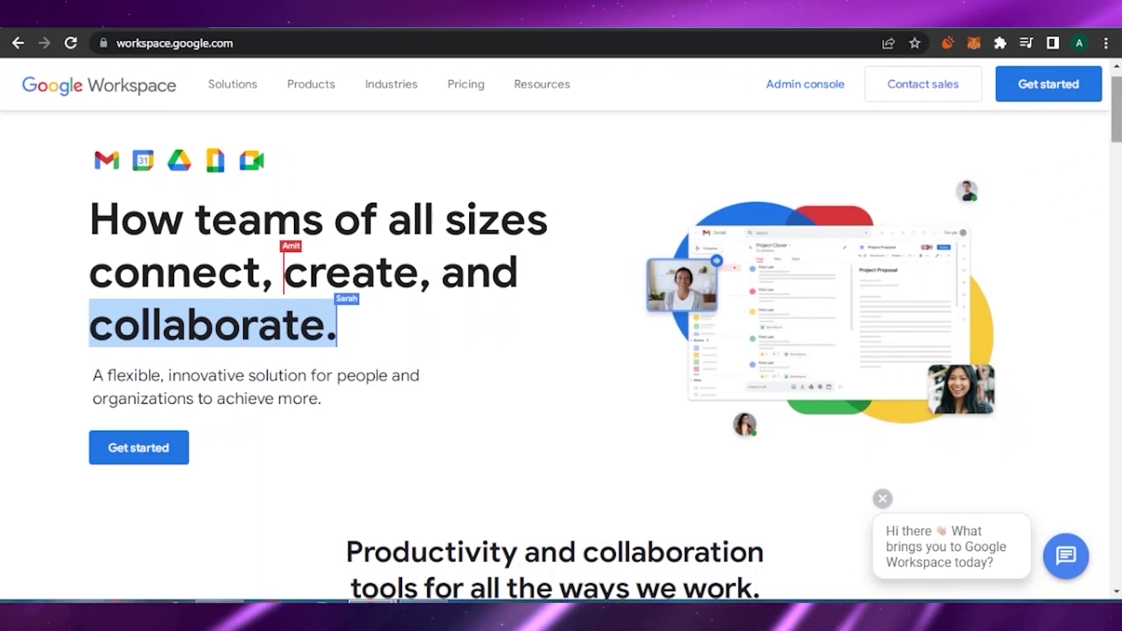
Step: Look over the Google Workspace product page, then start the sign-up
scroll(1057, 174, "down", 2)
scroll(561, 327, "down", 4)
scroll(561, 328, "up", 6)
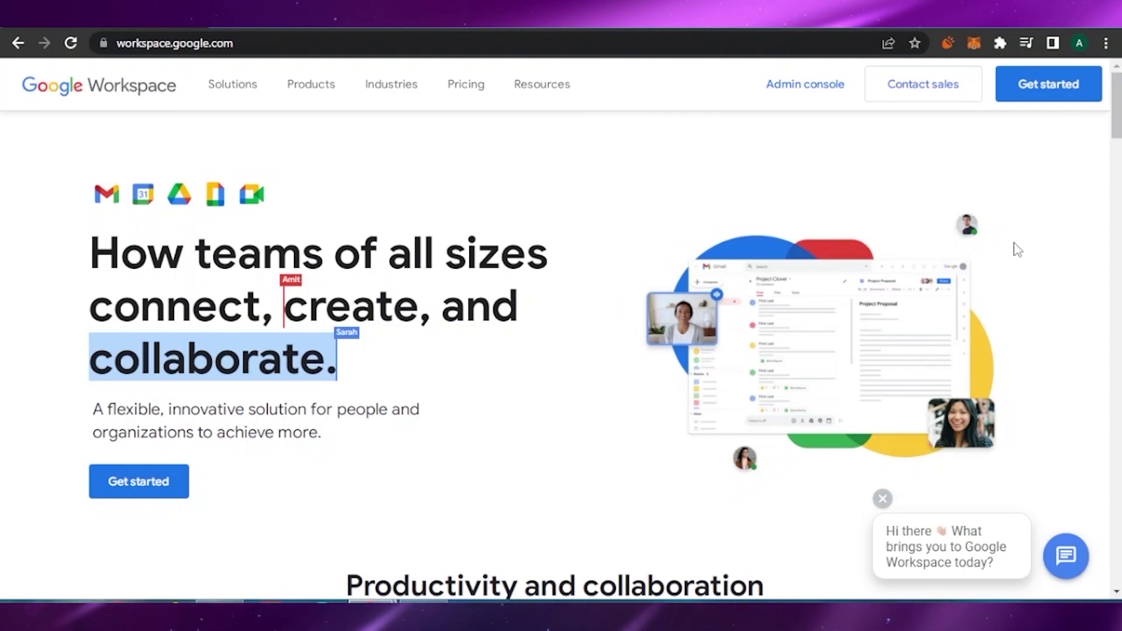
scroll(519, 216, "down", 1)
scroll(93, 318, "down", 1)
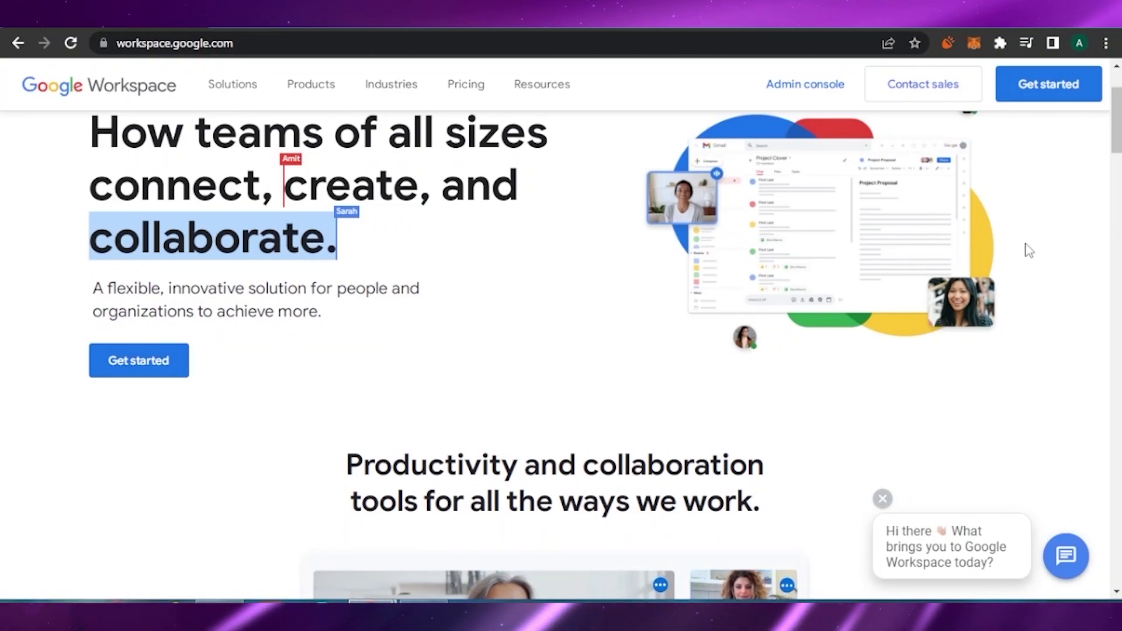
scroll(1027, 251, "down", 6)
scroll(561, 351, "down", 7)
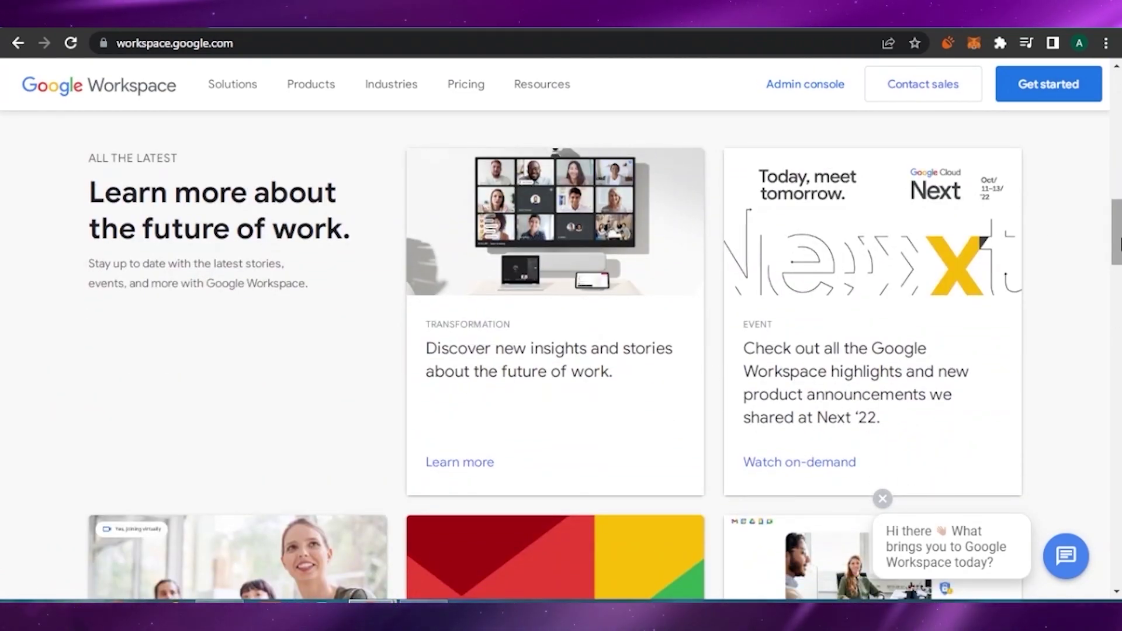
scroll(562, 351, "up", 5)
scroll(561, 350, "up", 10)
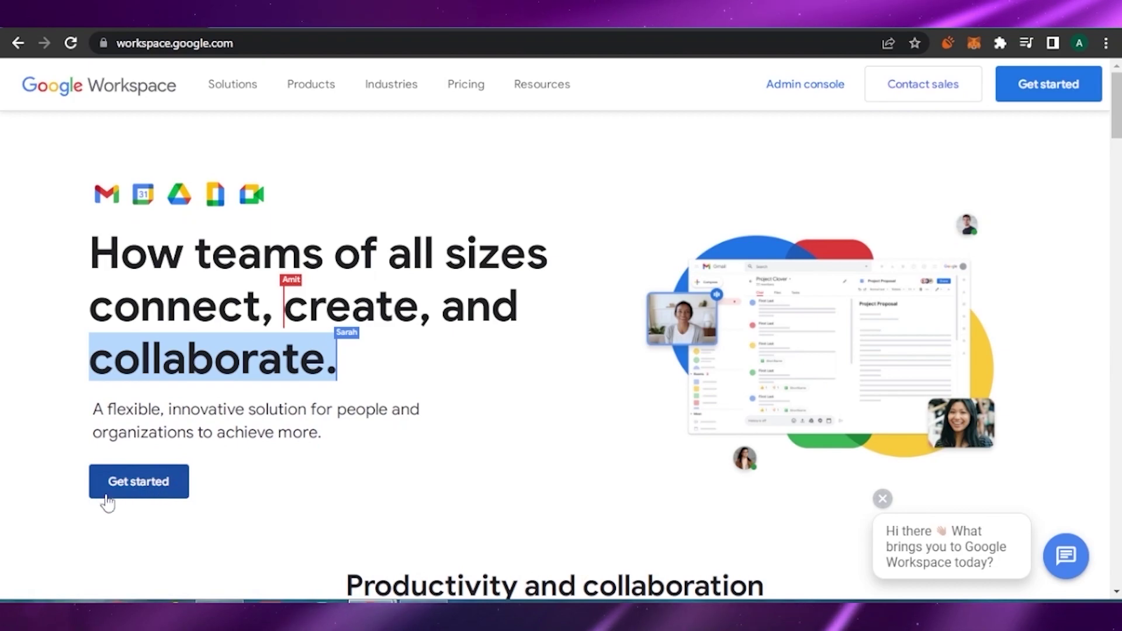
left_click(1035, 94)
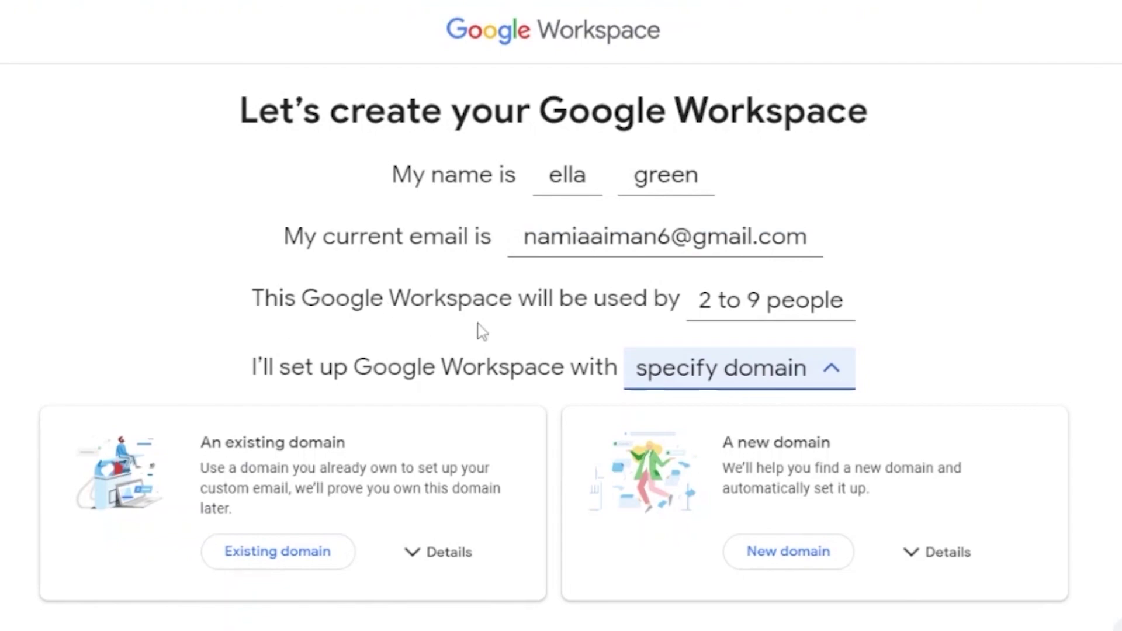
Step: Confirm a team size of 2 to 9 people and scroll to the domain cards
left_click(795, 310)
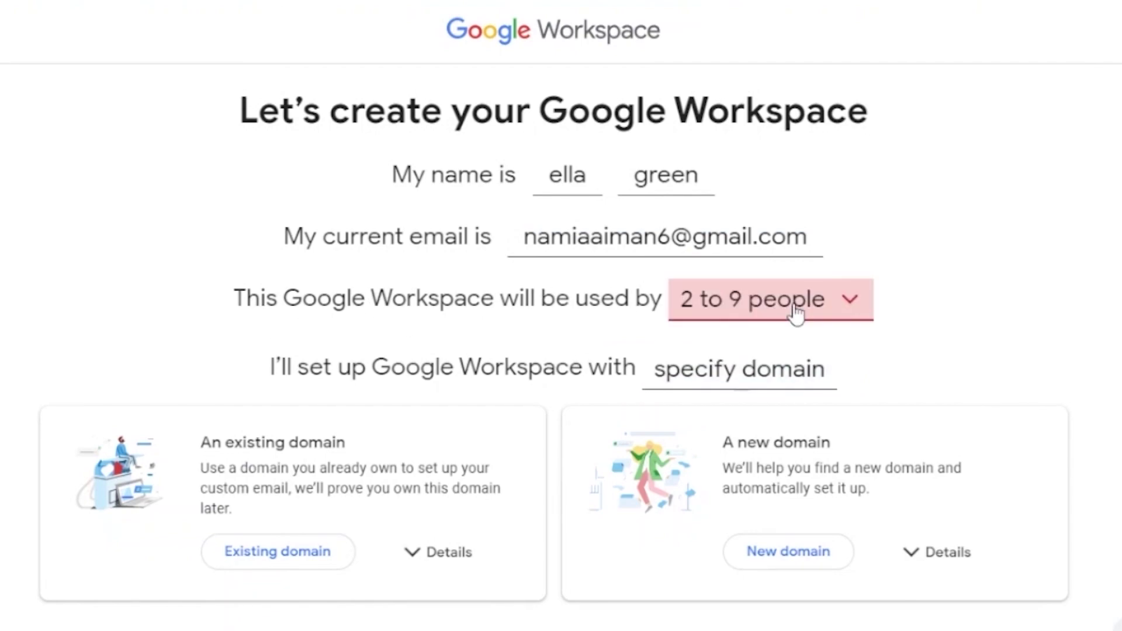
scroll(553, 345, "down", 1)
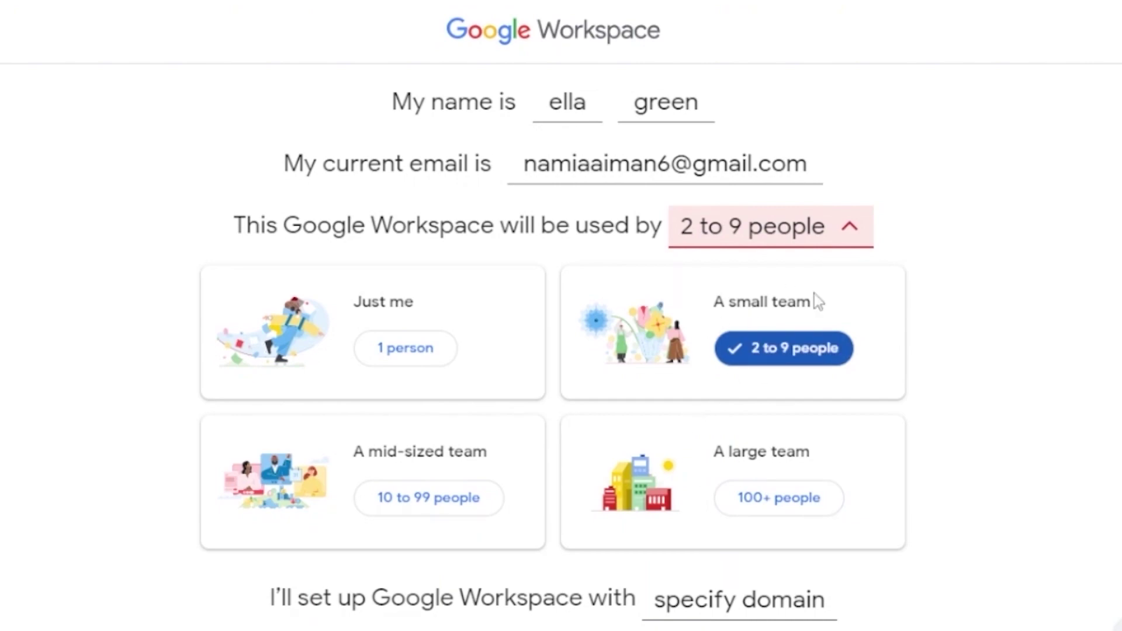
scroll(850, 401, "down", 4)
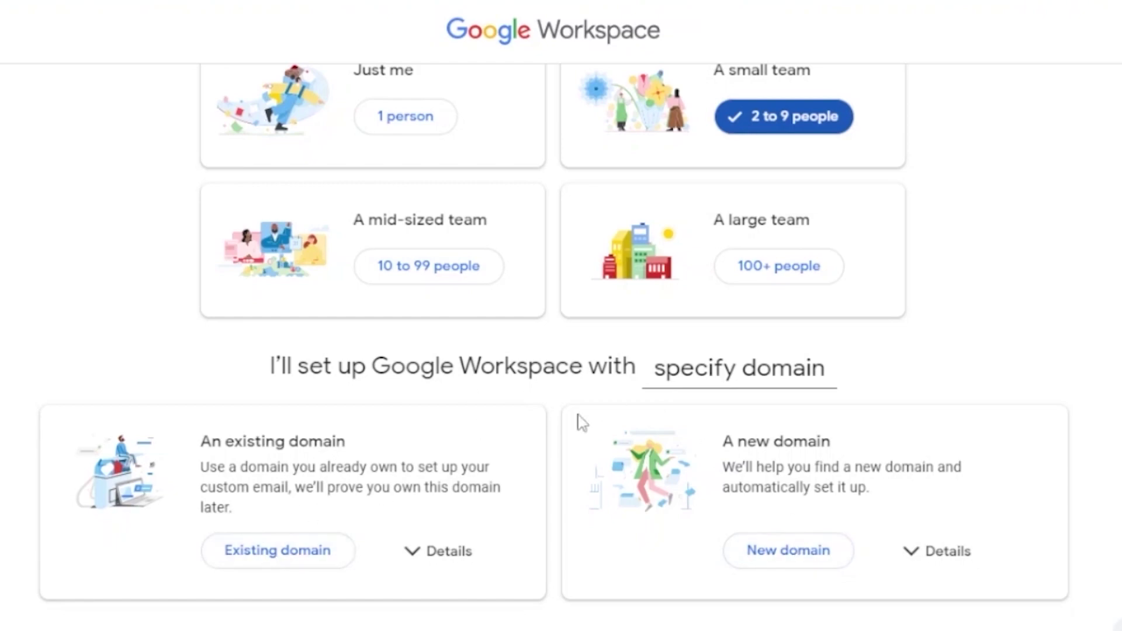
Step: Choose a new domain and search for 'picky eaters'
left_click(807, 555)
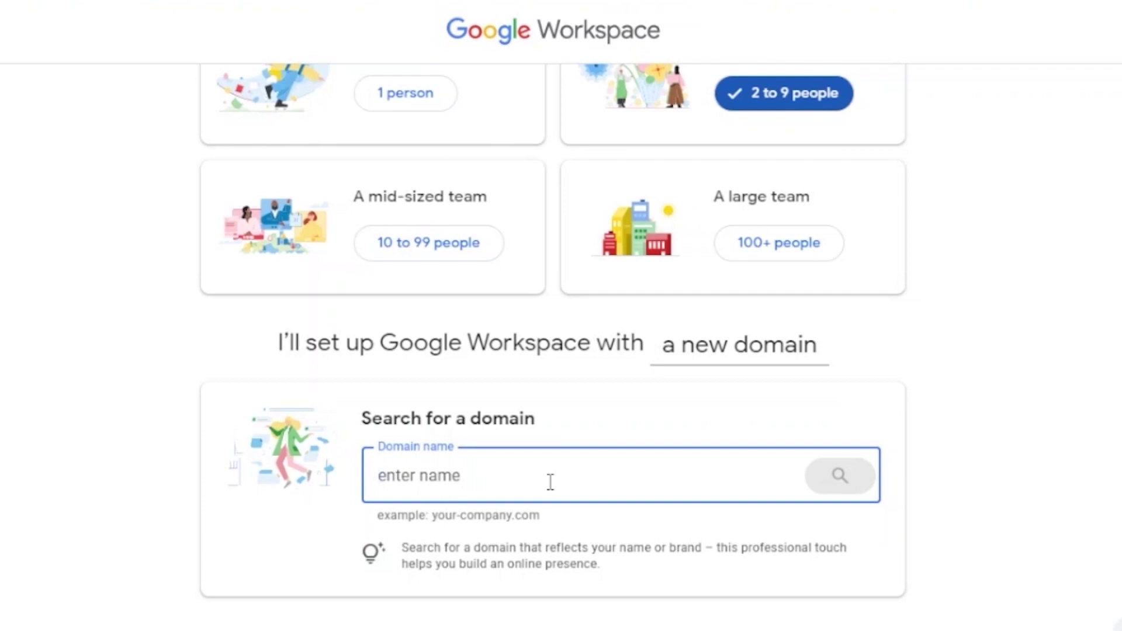
type("f")
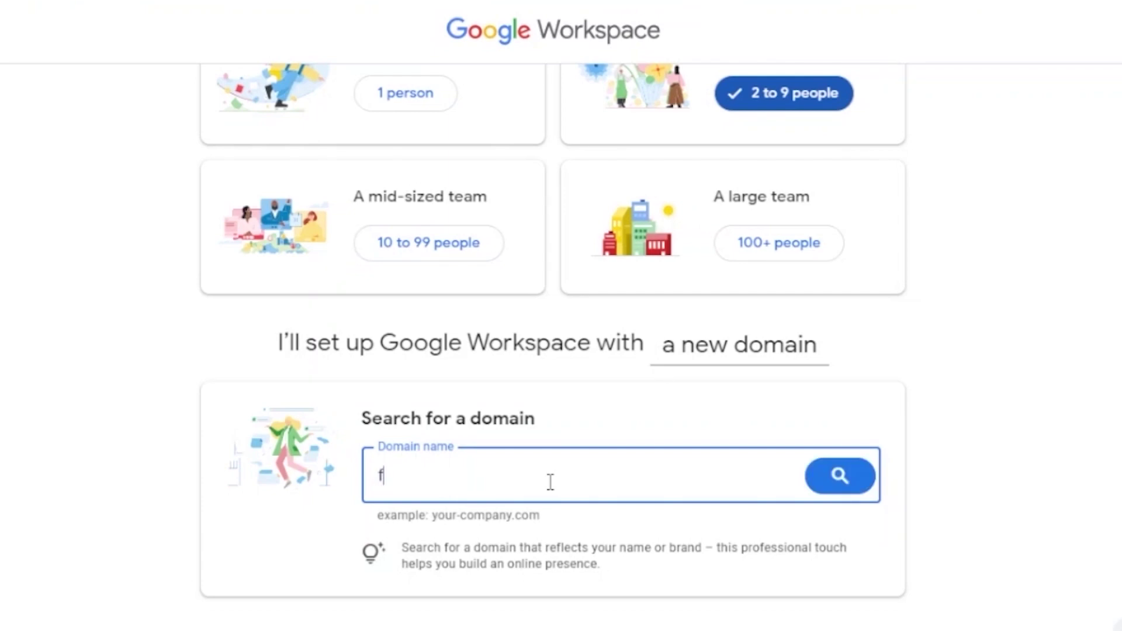
key("BackSpace")
key("BackSpace")
key("BackSpace")
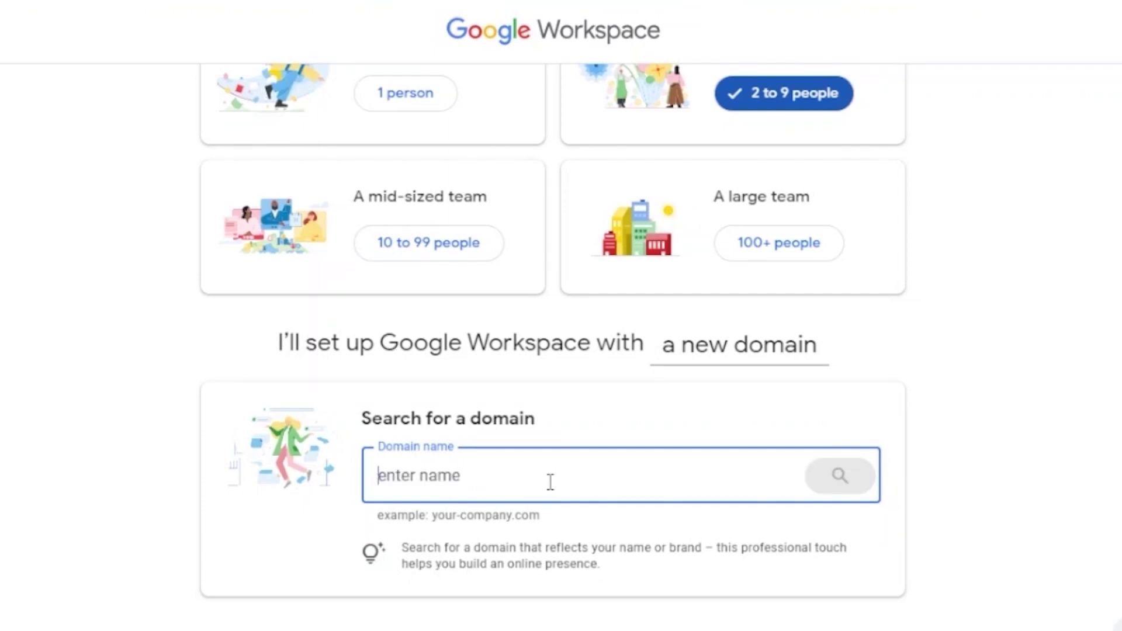
type("picky eaters")
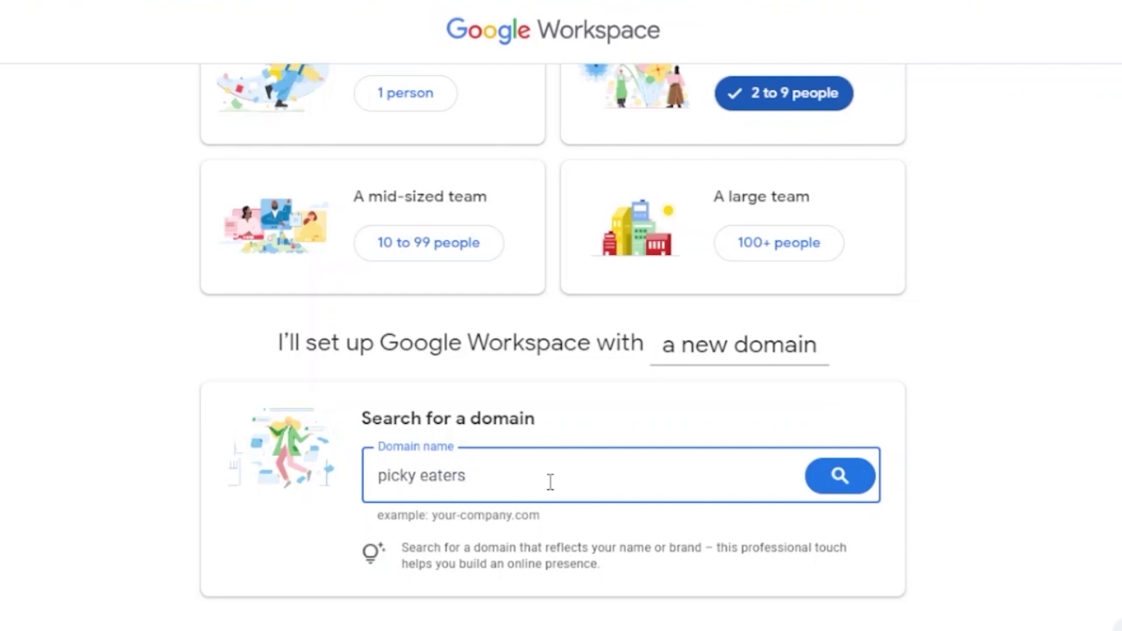
key("Return")
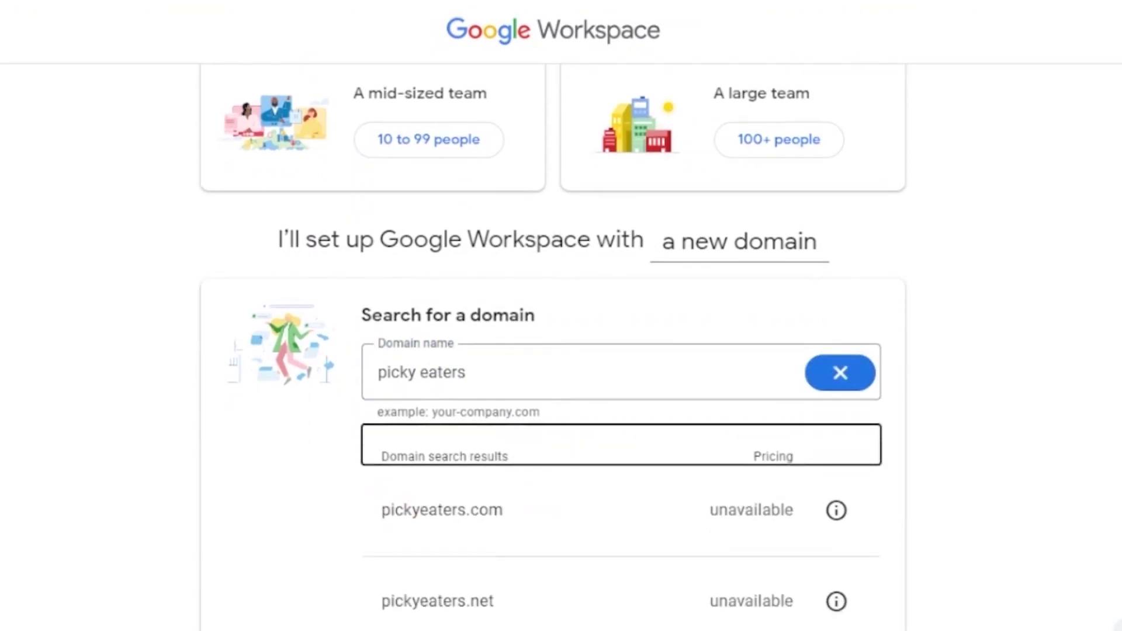
Step: Review the results, then search 'picky eaters recipes' to surface pickyeatersrecipes.com at $12/year
scroll(553, 345, "down", 10)
scroll(553, 345, "up", 5)
scroll(562, 351, "up", 1)
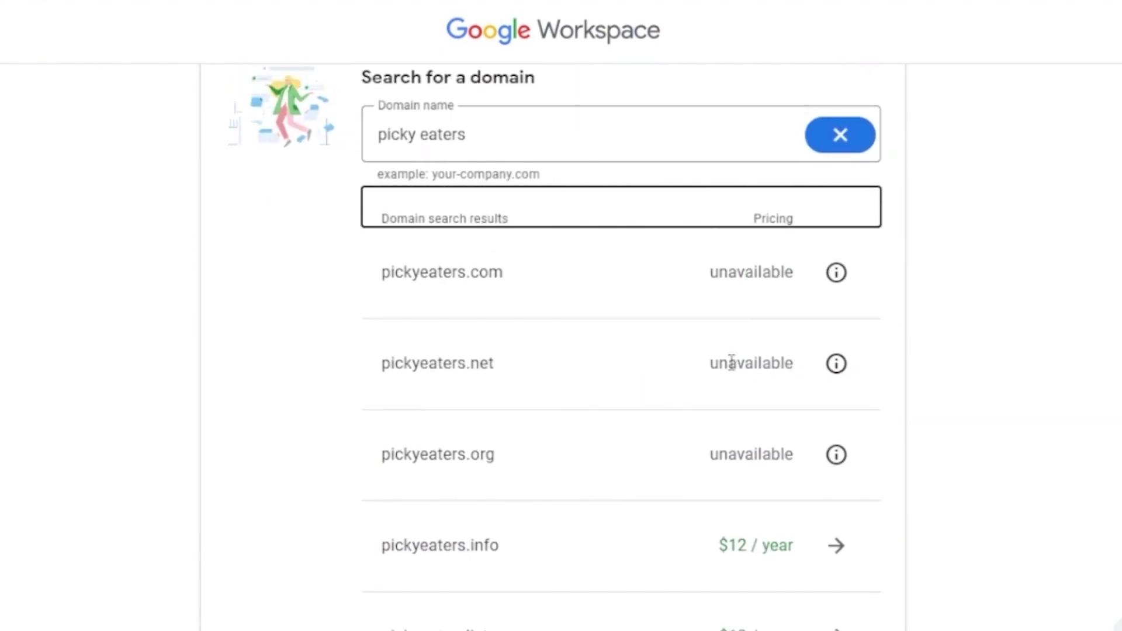
scroll(852, 384, "down", 7)
scroll(553, 345, "down", 2)
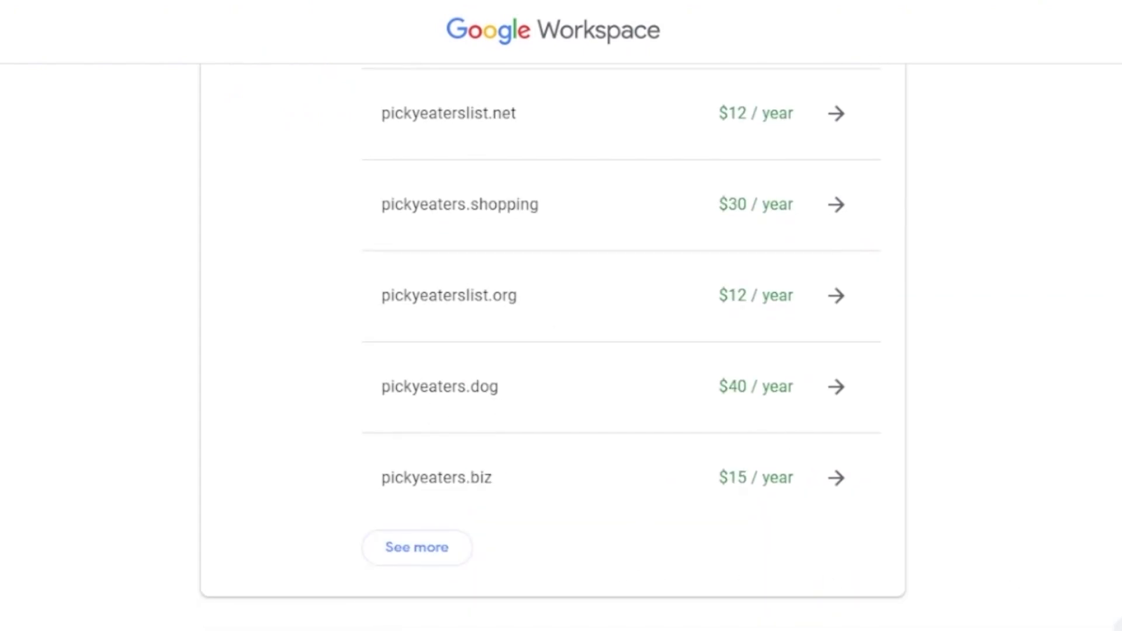
scroll(584, 396, "up", 10)
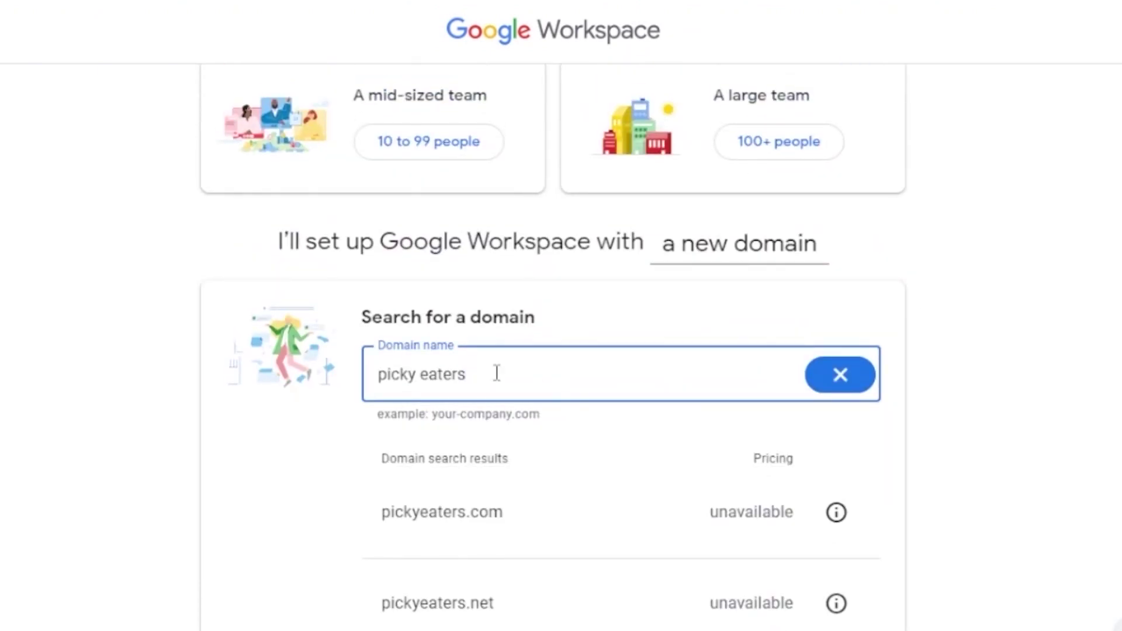
type("recipes")
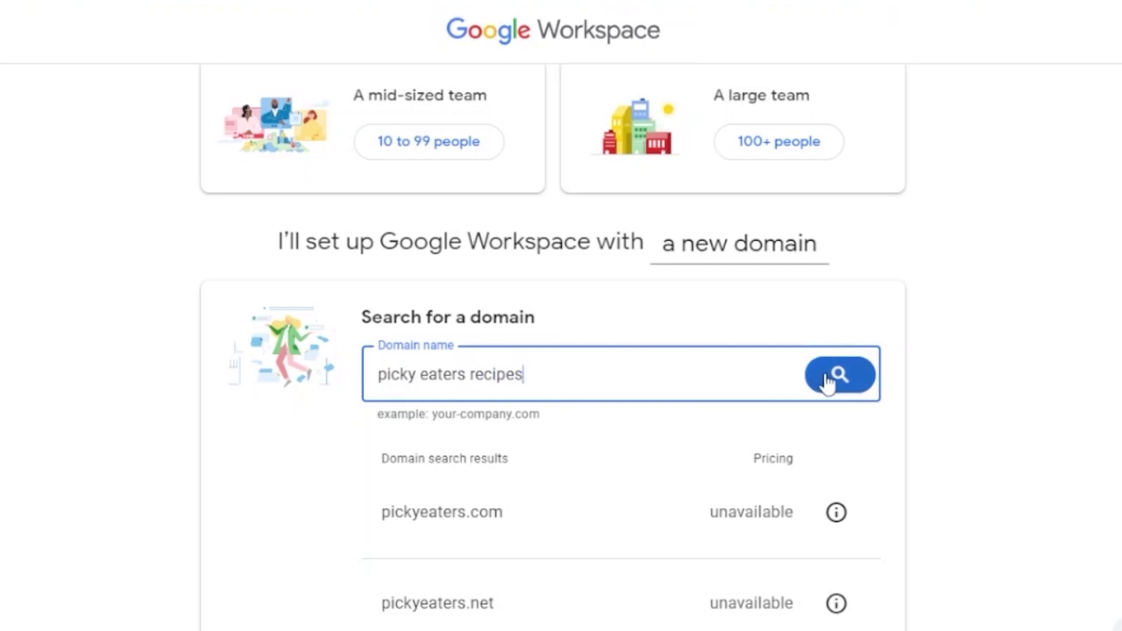
left_click(827, 381)
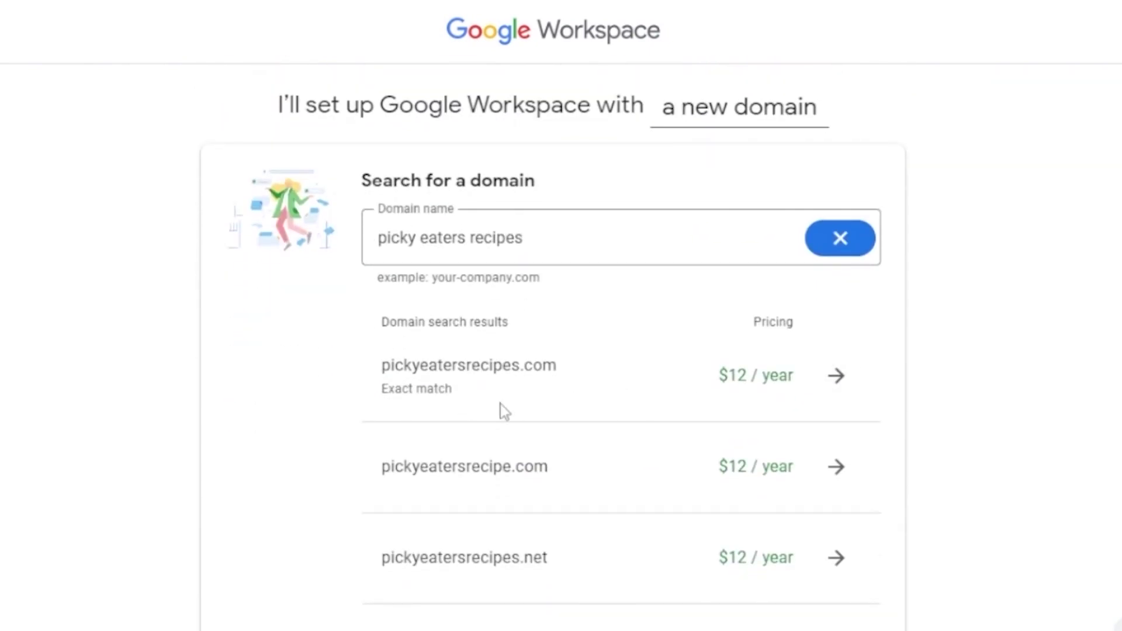
Step: Select pickyeatersrecipes.com as the new domain and proceed to the contact details form
left_click(838, 378)
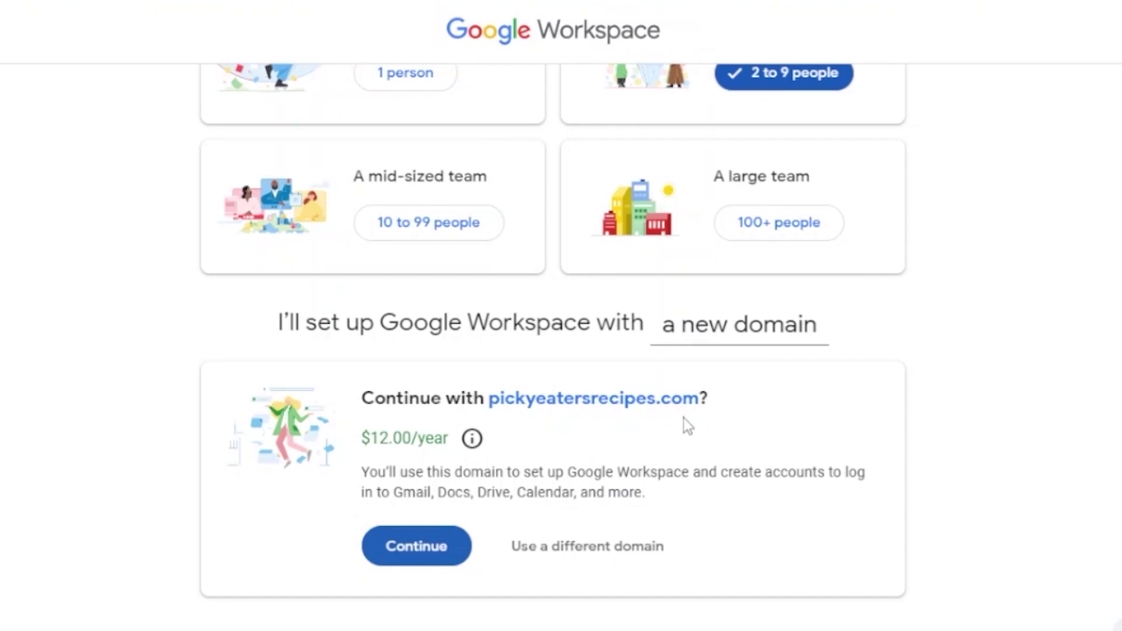
left_click(446, 544)
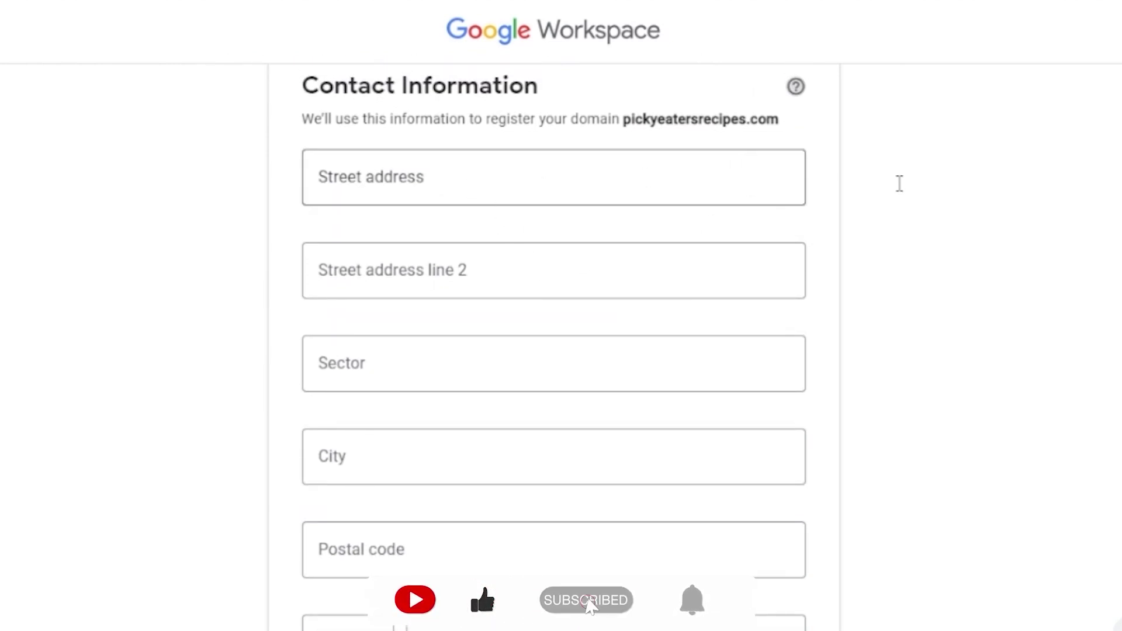
scroll(554, 345, "down", 3)
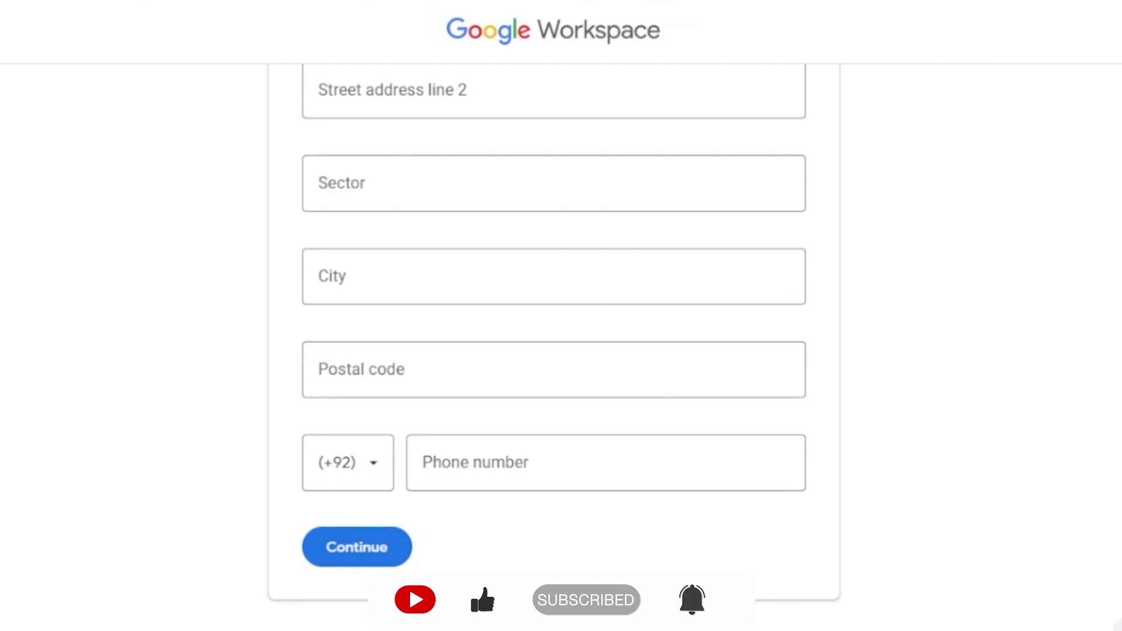
scroll(554, 345, "up", 10)
scroll(554, 345, "down", 10)
scroll(554, 345, "up", 5)
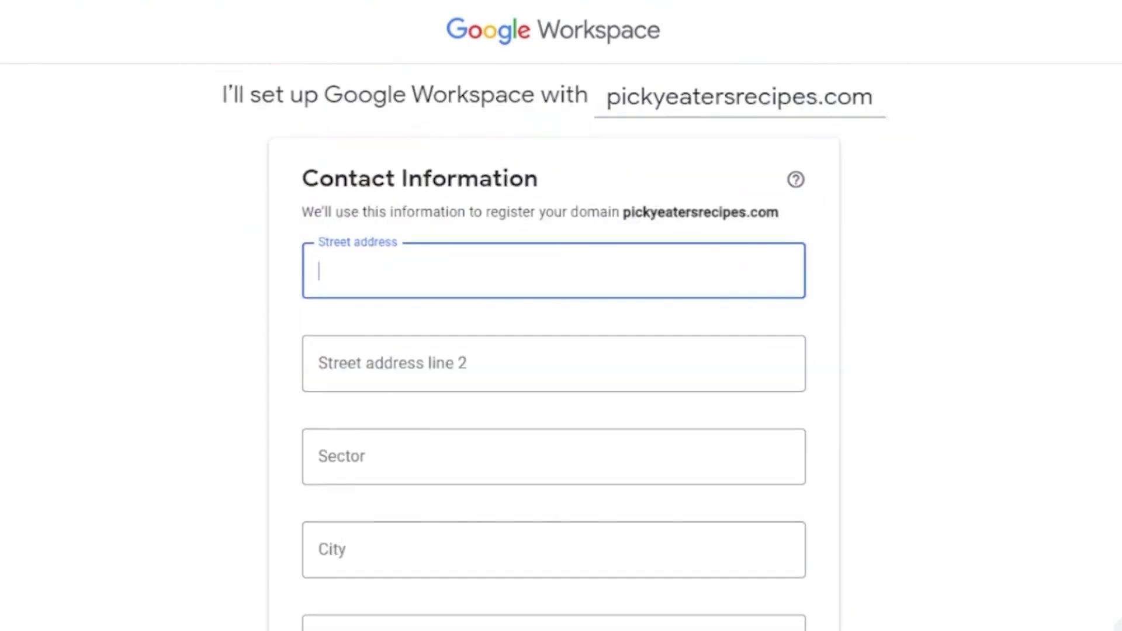
scroll(555, 344, "down", 5)
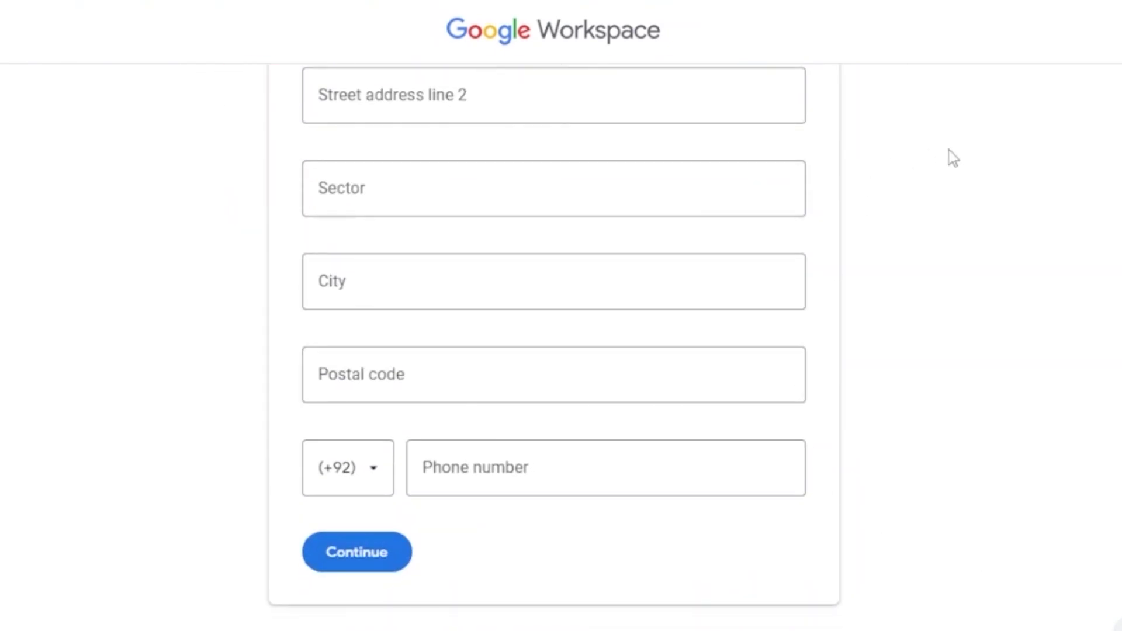
Step: Add the business phone number to the contact form, correcting mistyped digits
left_click(338, 552)
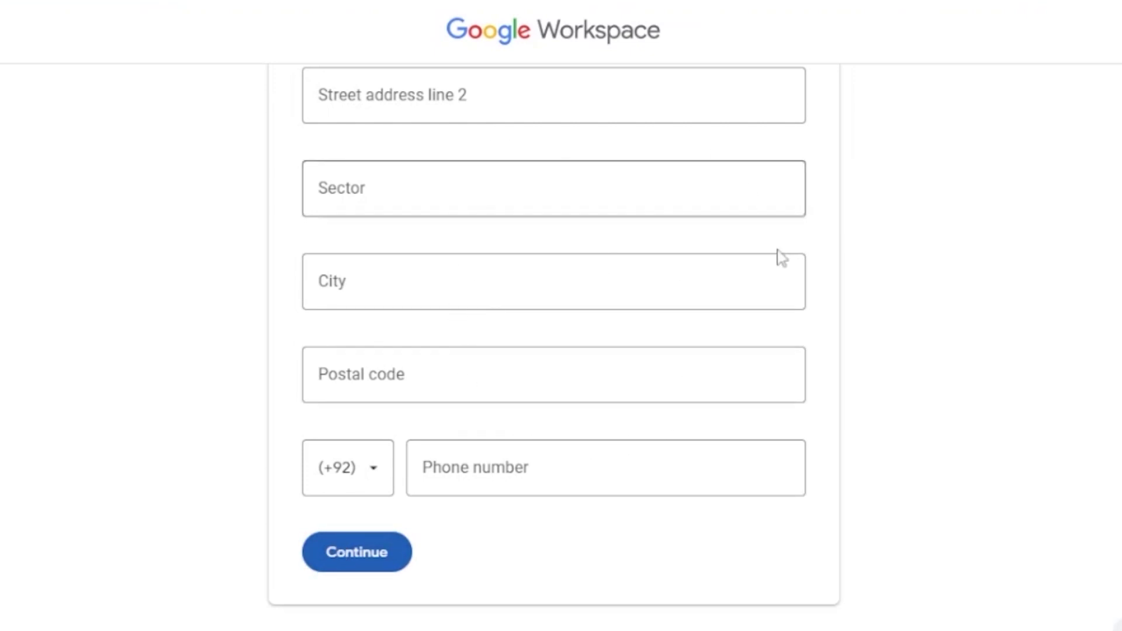
left_click(376, 552)
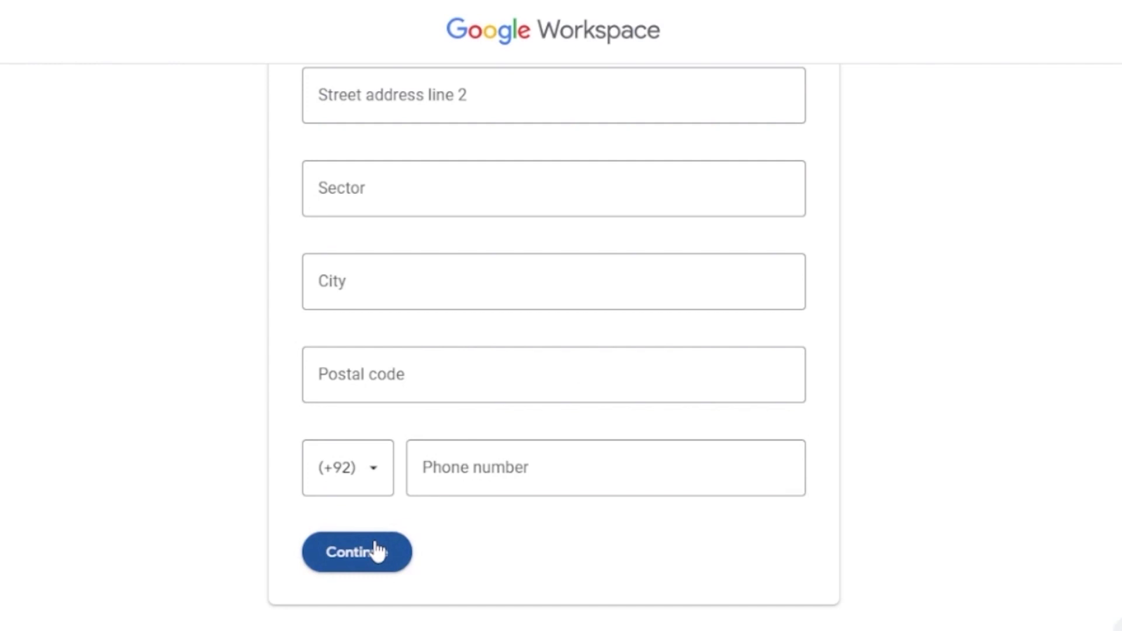
scroll(555, 351, "up", 2)
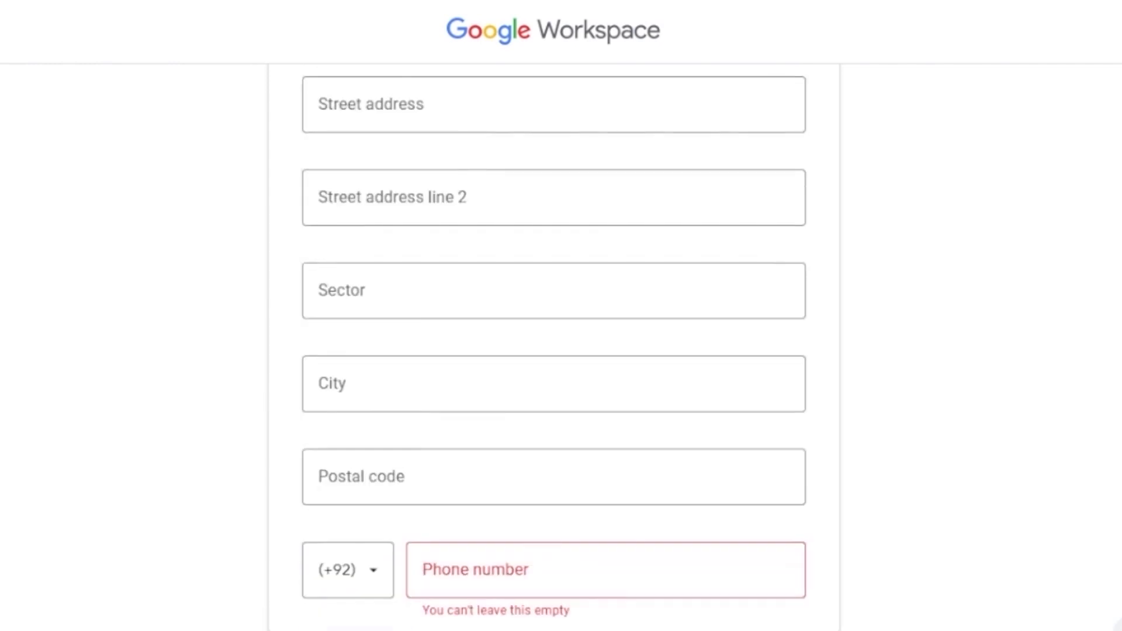
scroll(554, 350, "down", 1)
left_click(490, 495)
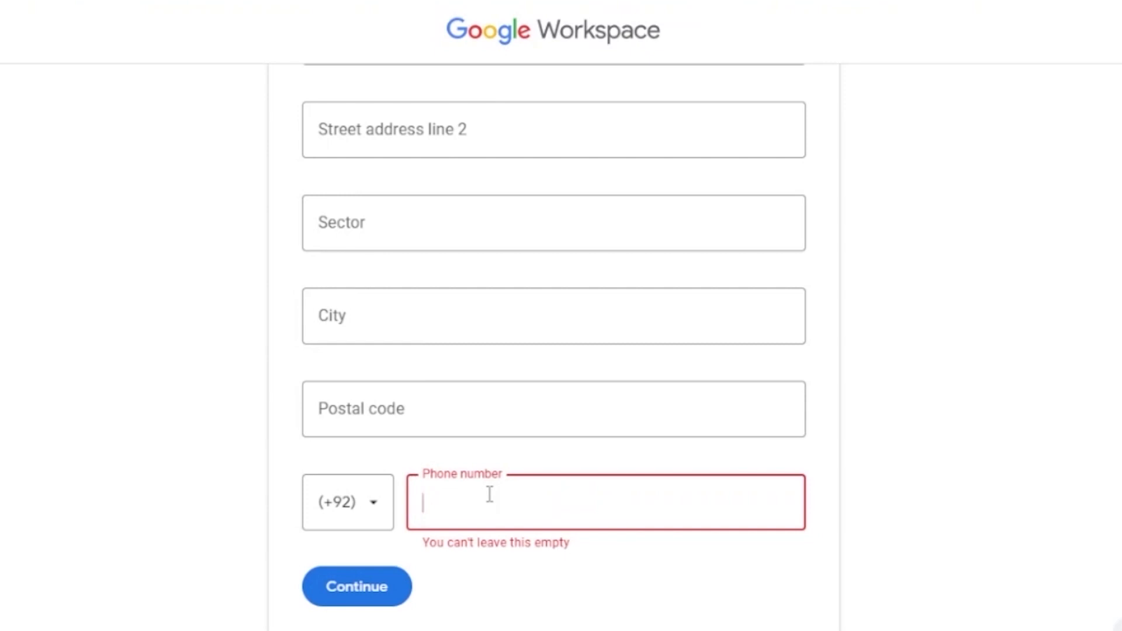
type("3")
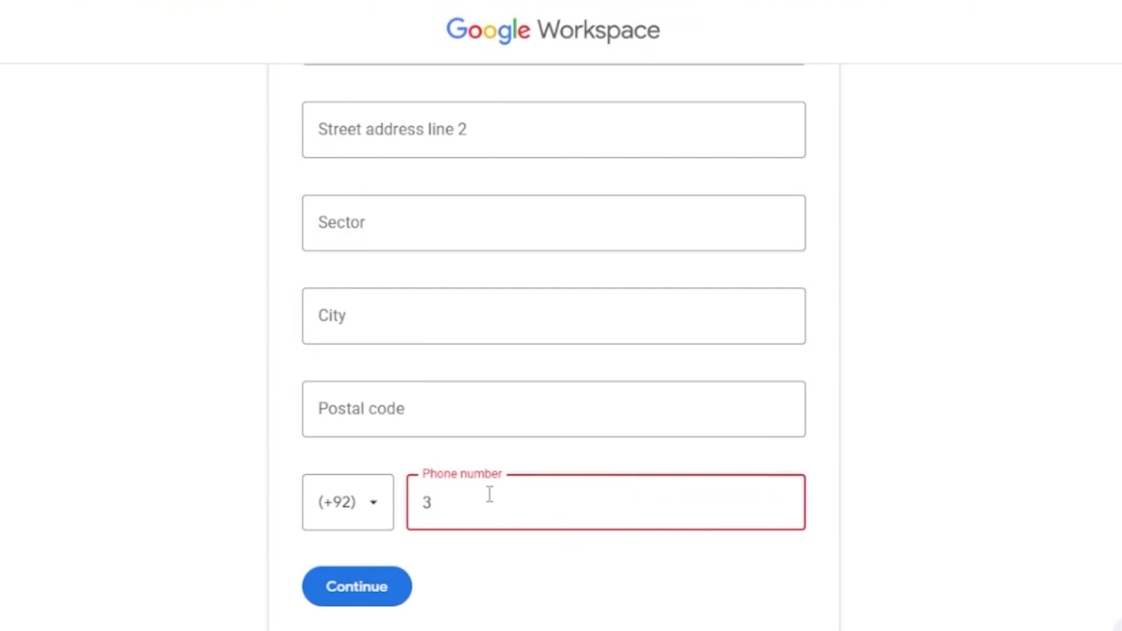
type("0855")
key("BackSpace")
key("BackSpace")
key("BackSpace")
key("BackSpace")
key("BackSpace")
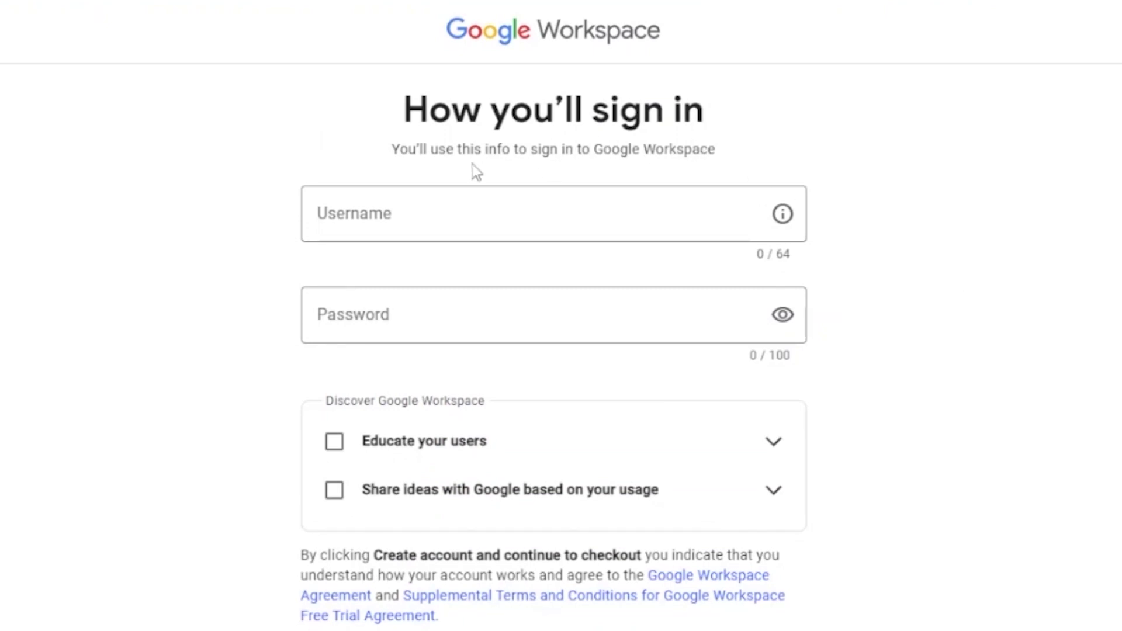
Step: Enter the sign-in username and the account password
left_click(507, 201)
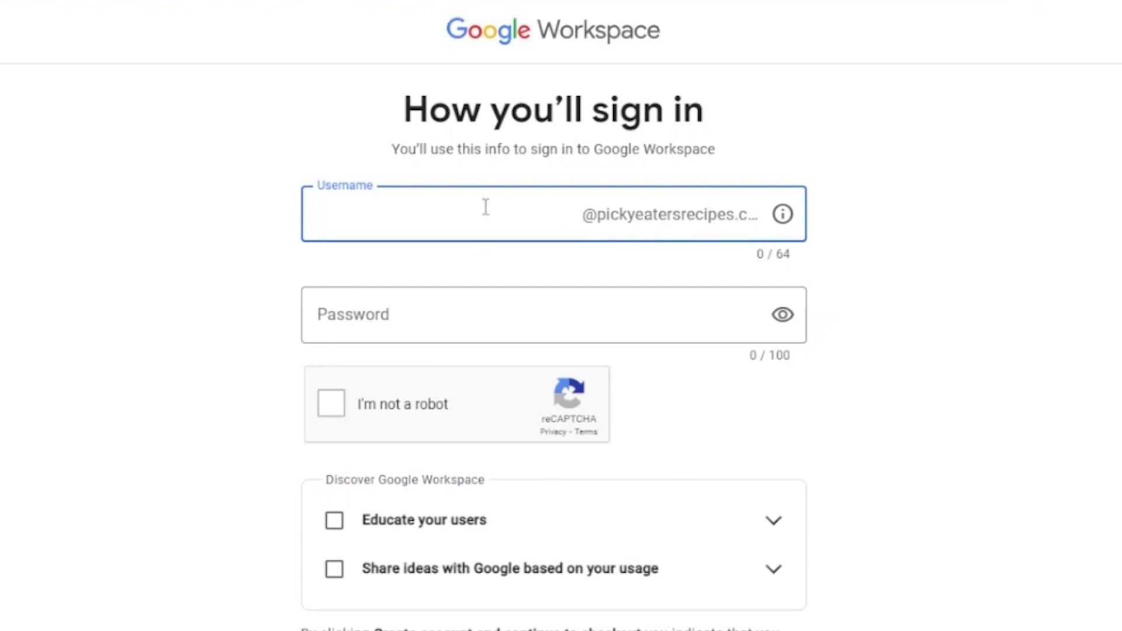
left_click(499, 315)
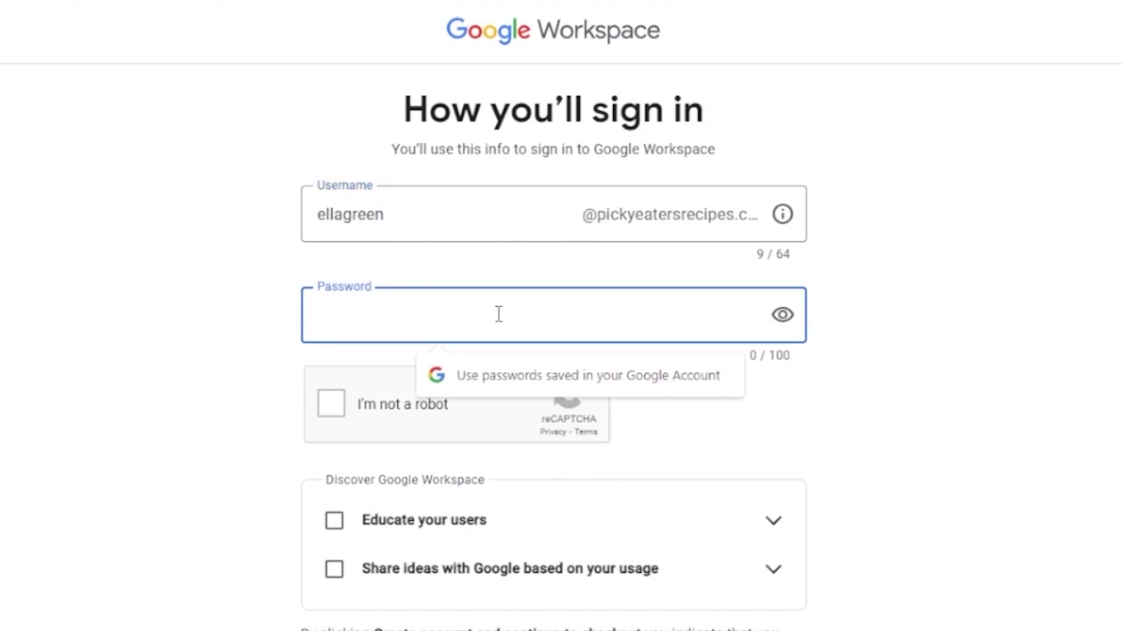
type("••")
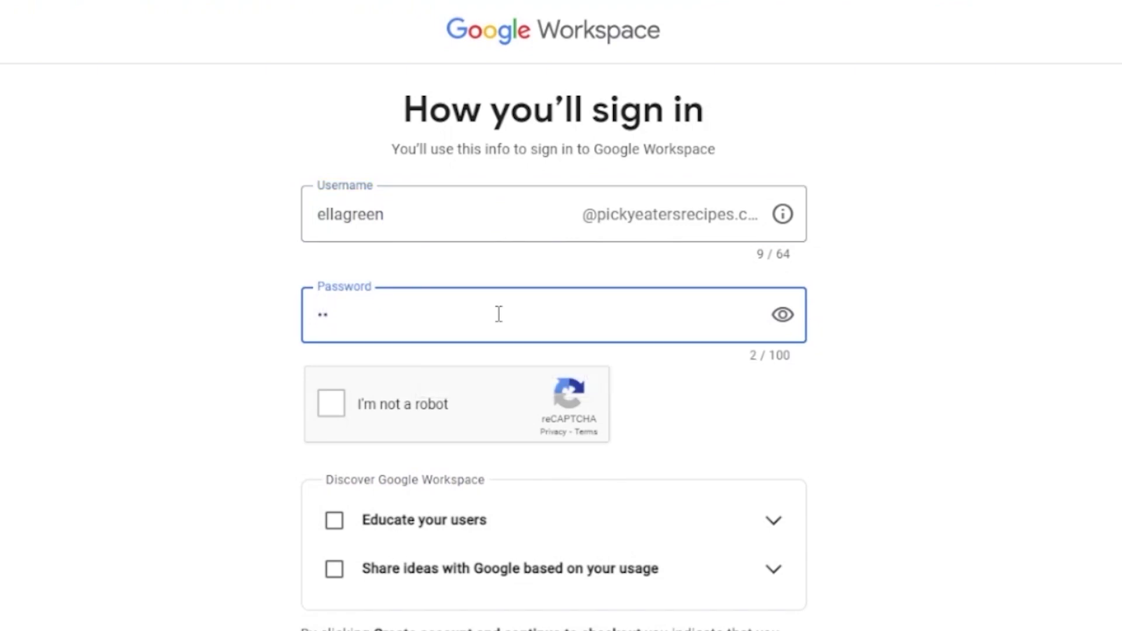
type("•••••")
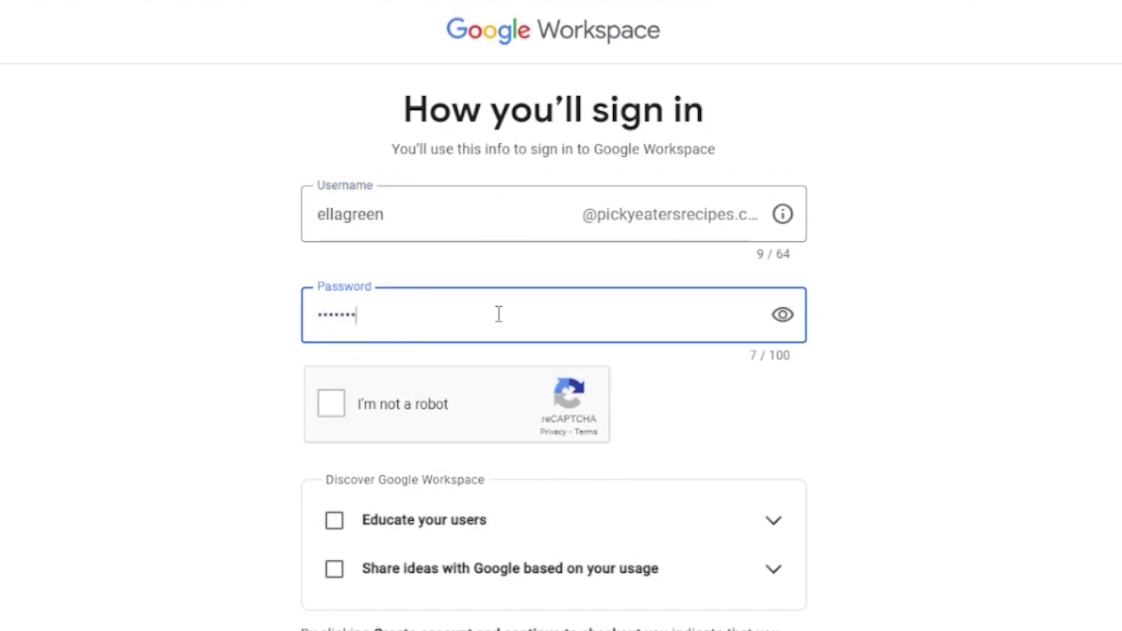
Step: Tick the I'm not a robot check and create the account
left_click(334, 407)
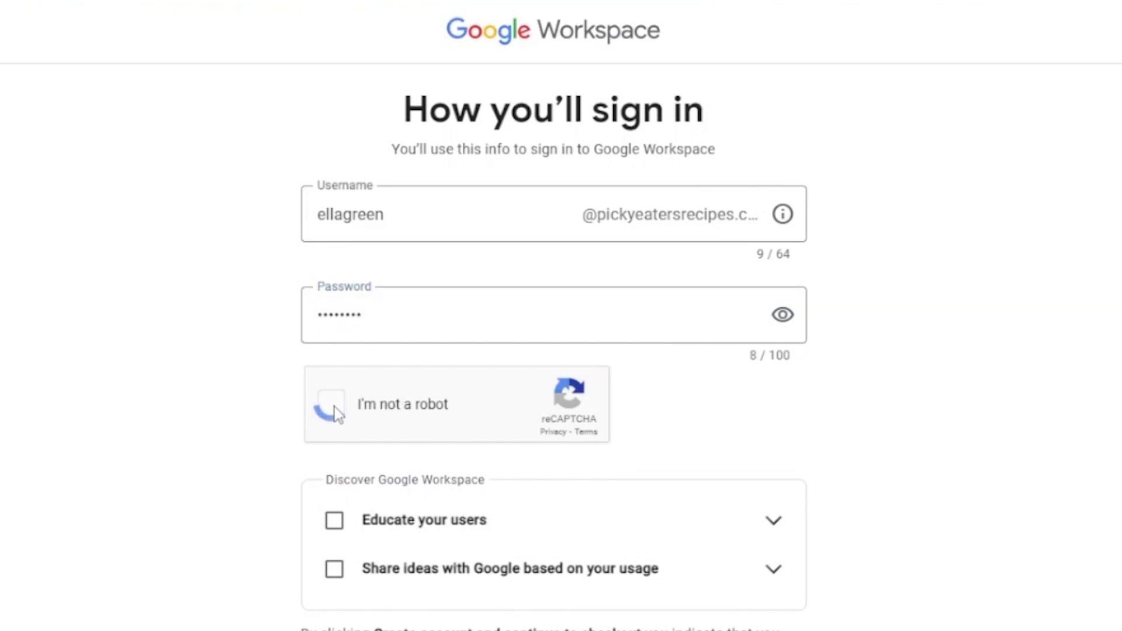
scroll(1002, 511, "down", 2)
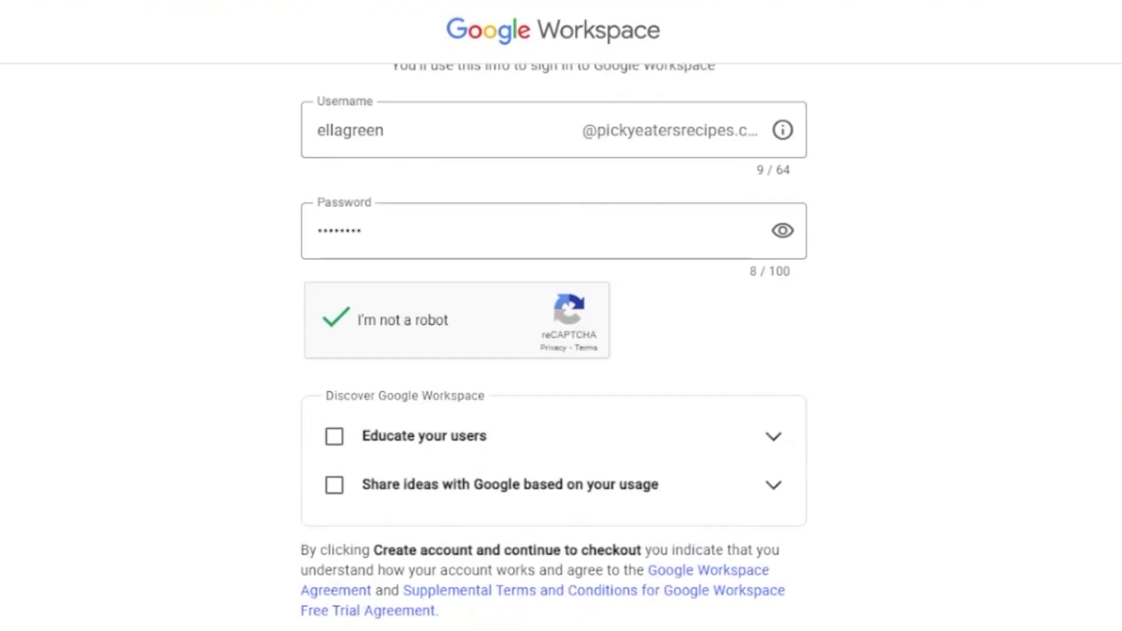
scroll(554, 348, "down", 1)
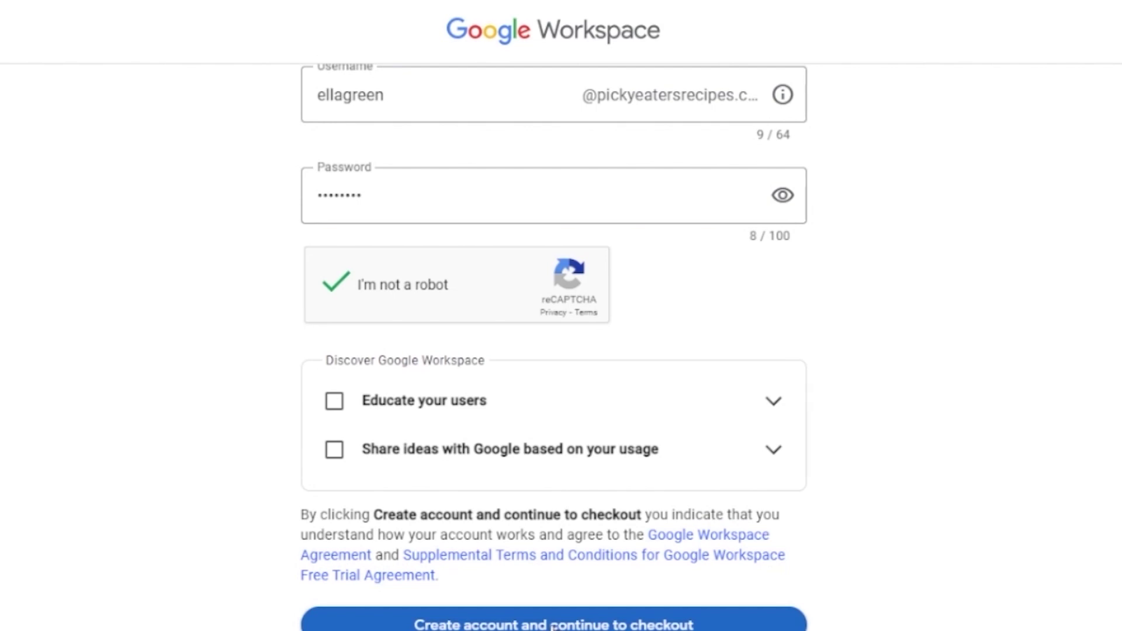
left_click(552, 625)
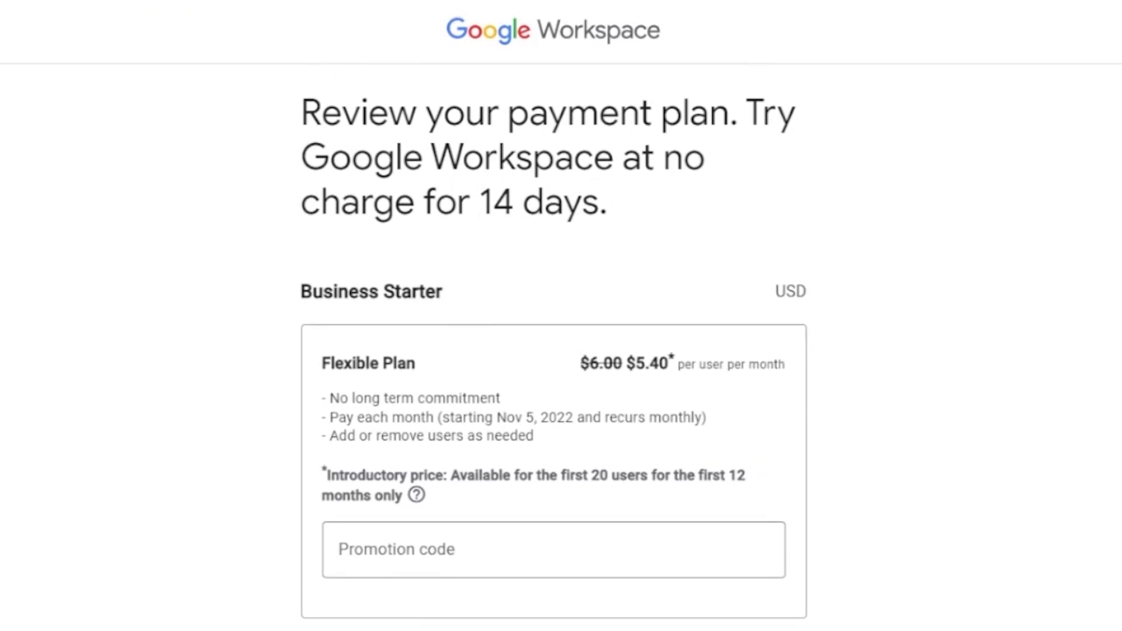
Step: Scroll through the Business Starter Flexible Plan pricing to review it
scroll(553, 348, "down", 1)
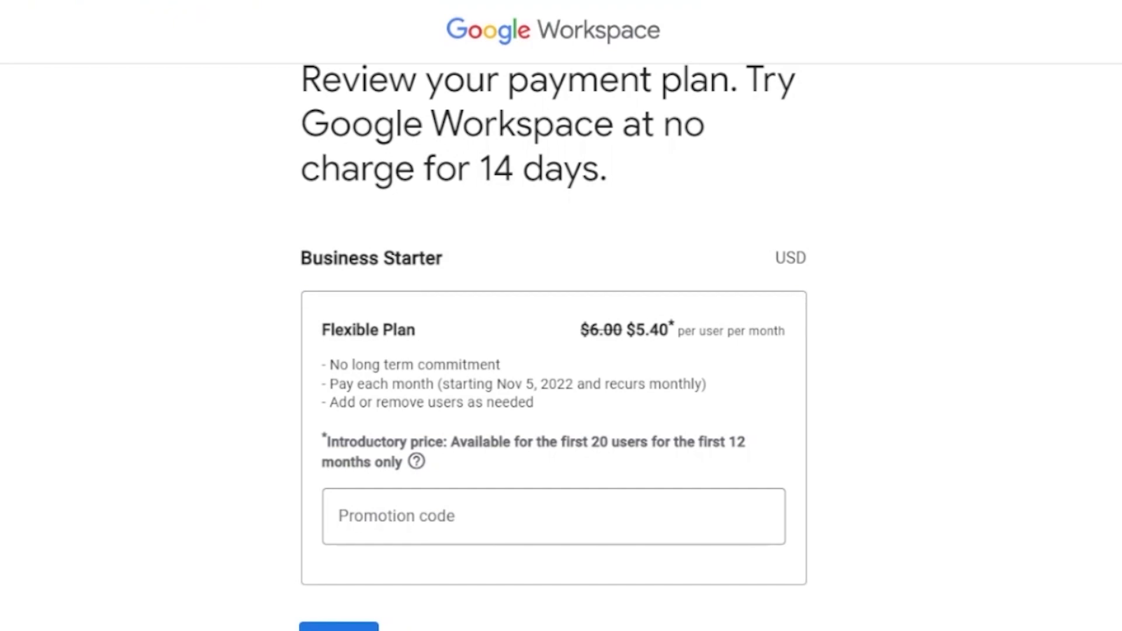
scroll(553, 347, "up", 1)
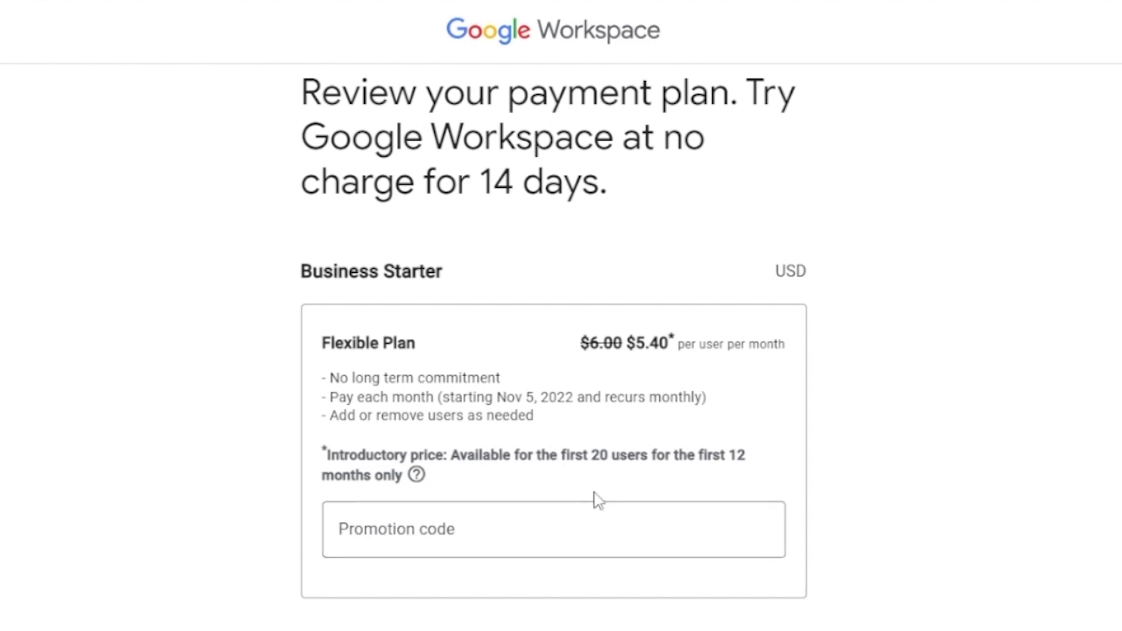
scroll(553, 348, "down", 1)
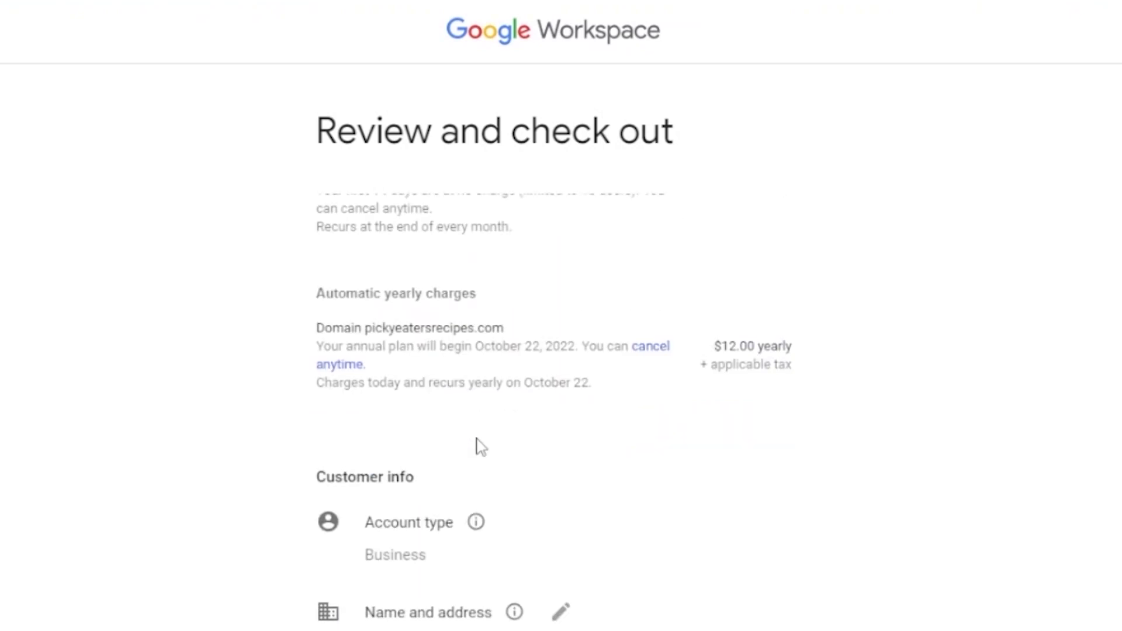
scroll(481, 447, "up", 3)
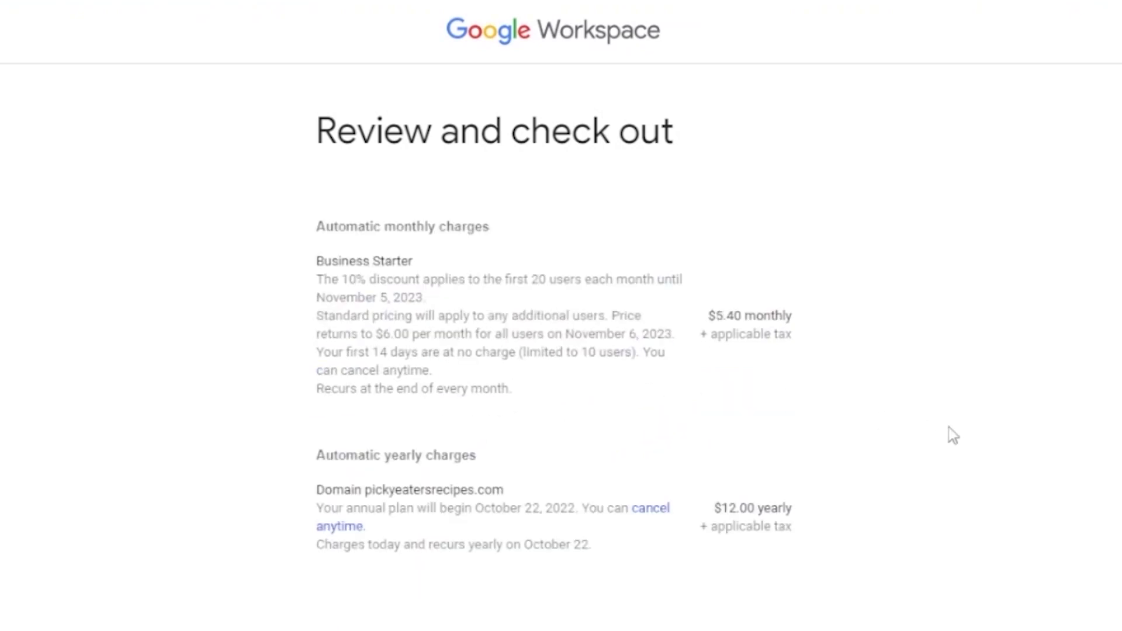
scroll(555, 351, "down", 7)
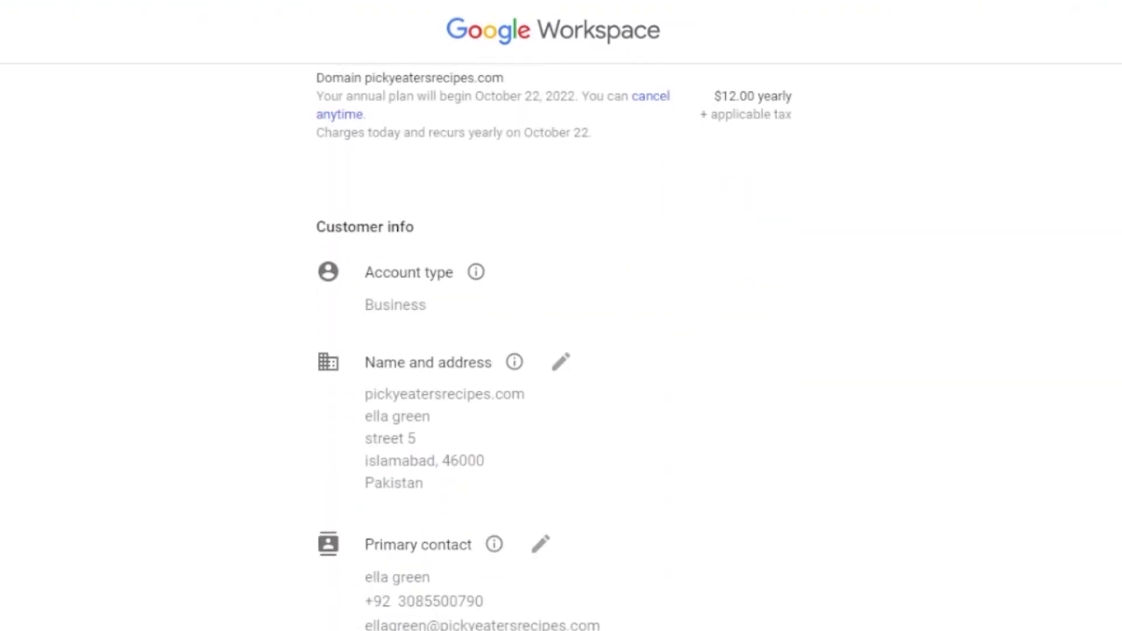
scroll(554, 350, "up", 7)
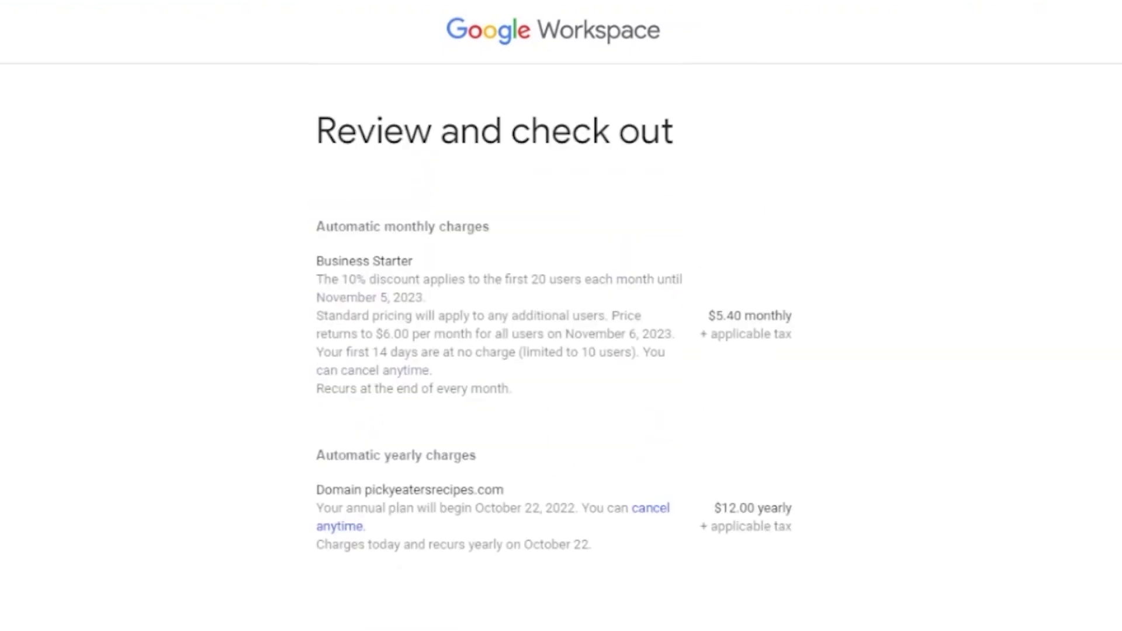
scroll(554, 351, "down", 12)
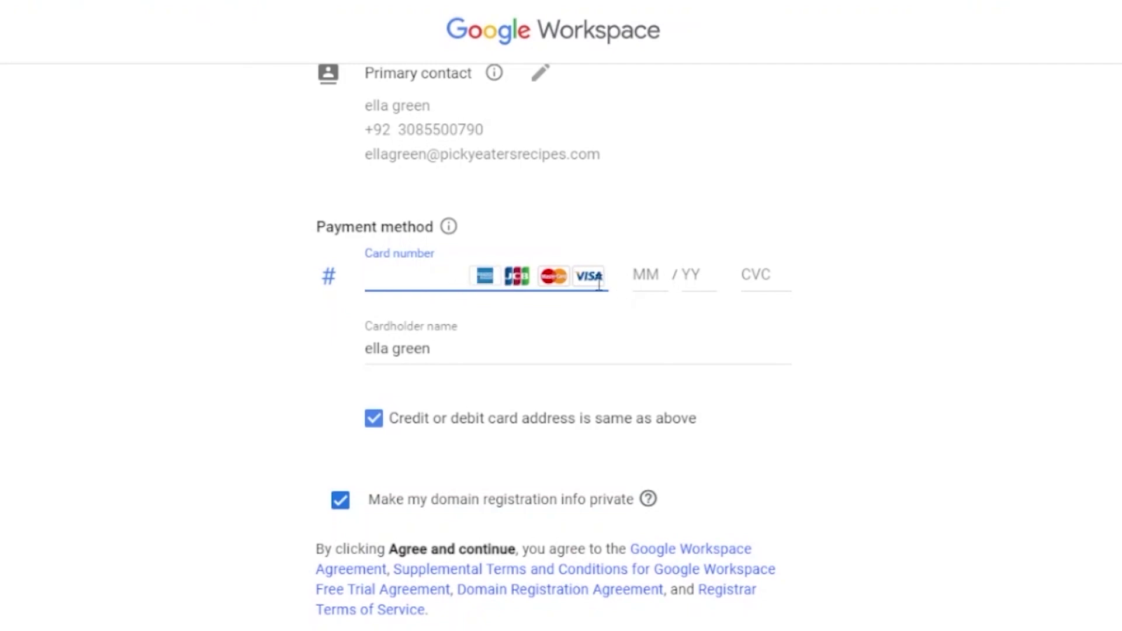
scroll(836, 233, "down", 2)
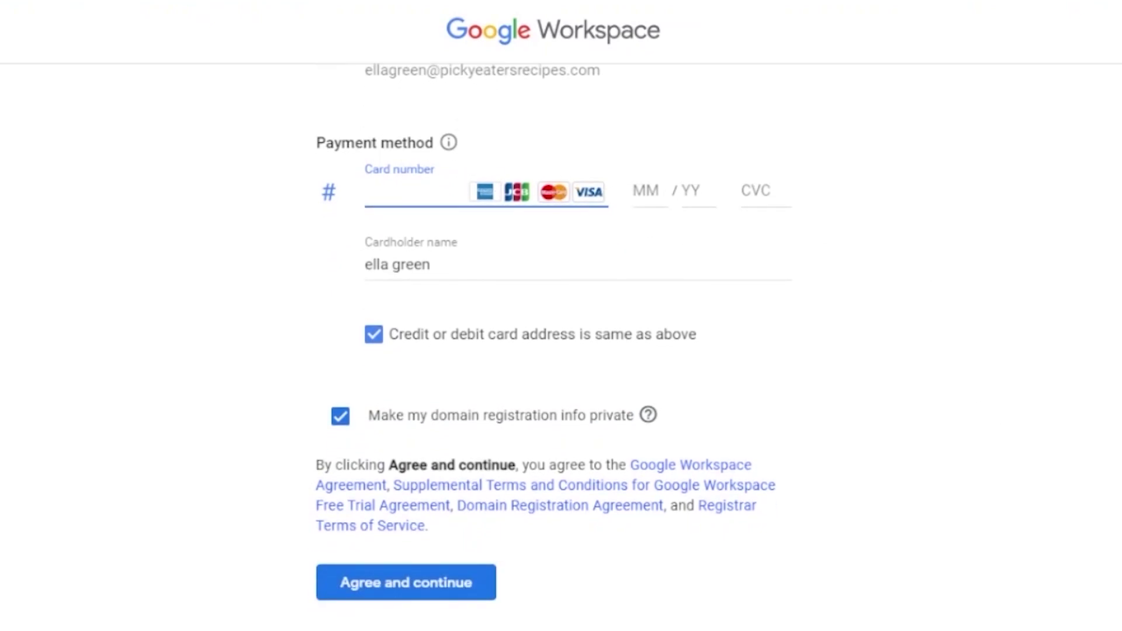
scroll(554, 337, "up", 8)
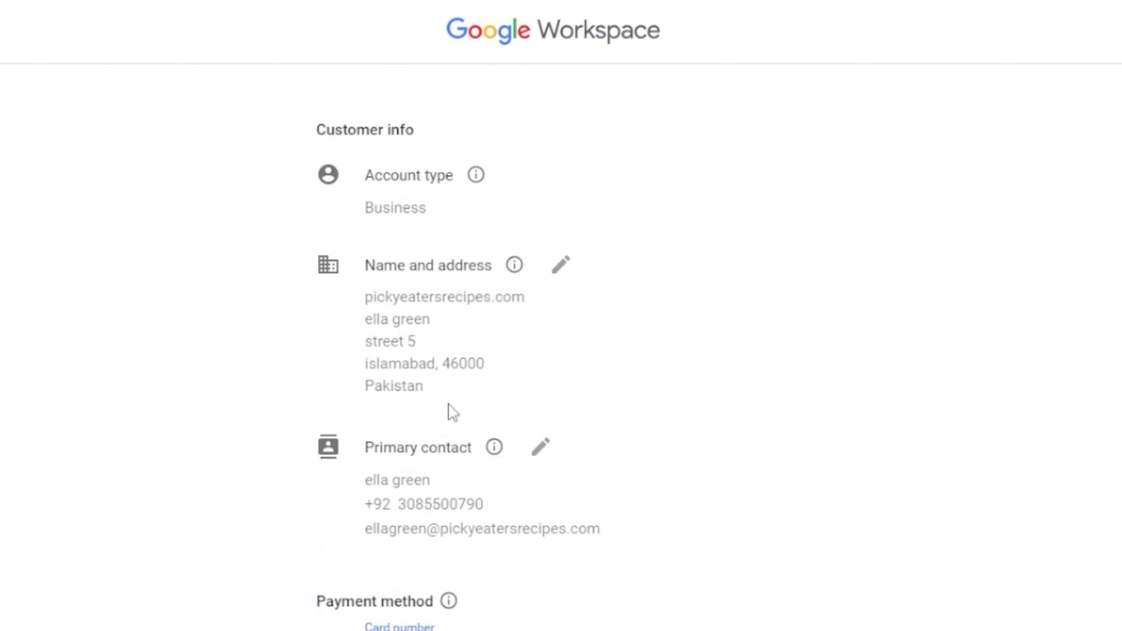
scroll(554, 347, "up", 7)
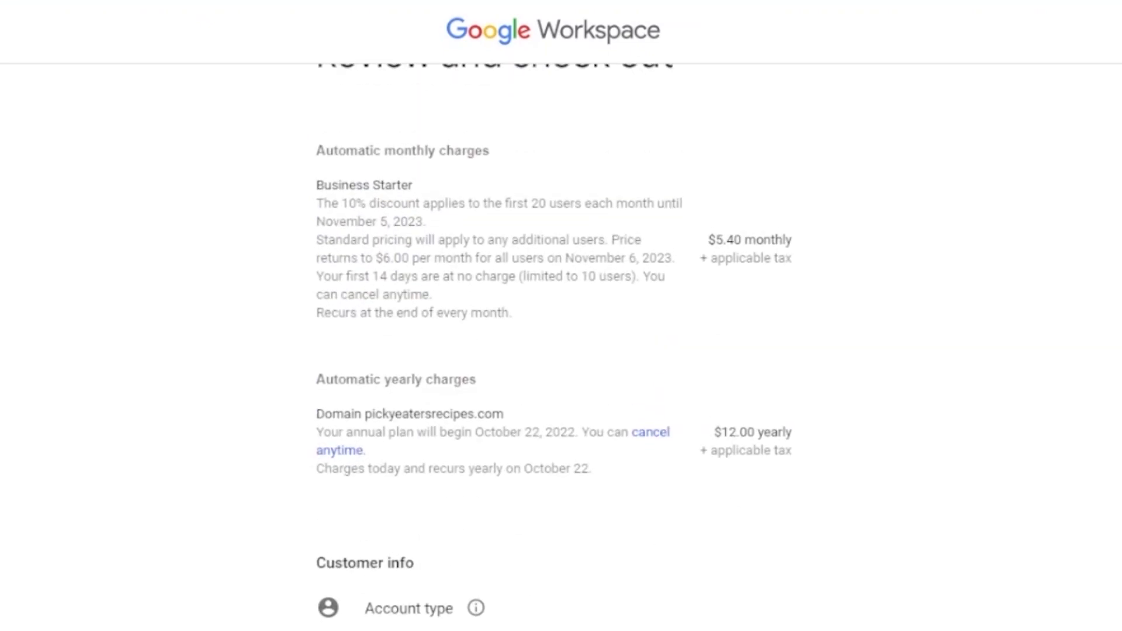
scroll(726, 180, "up", 1)
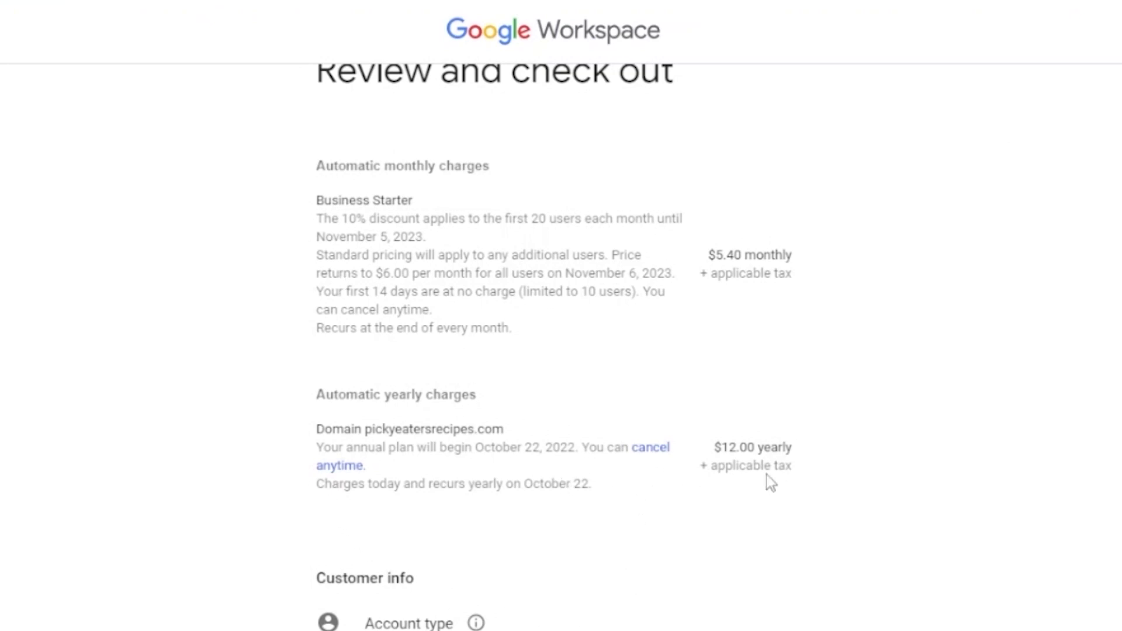
scroll(554, 347, "down", 1)
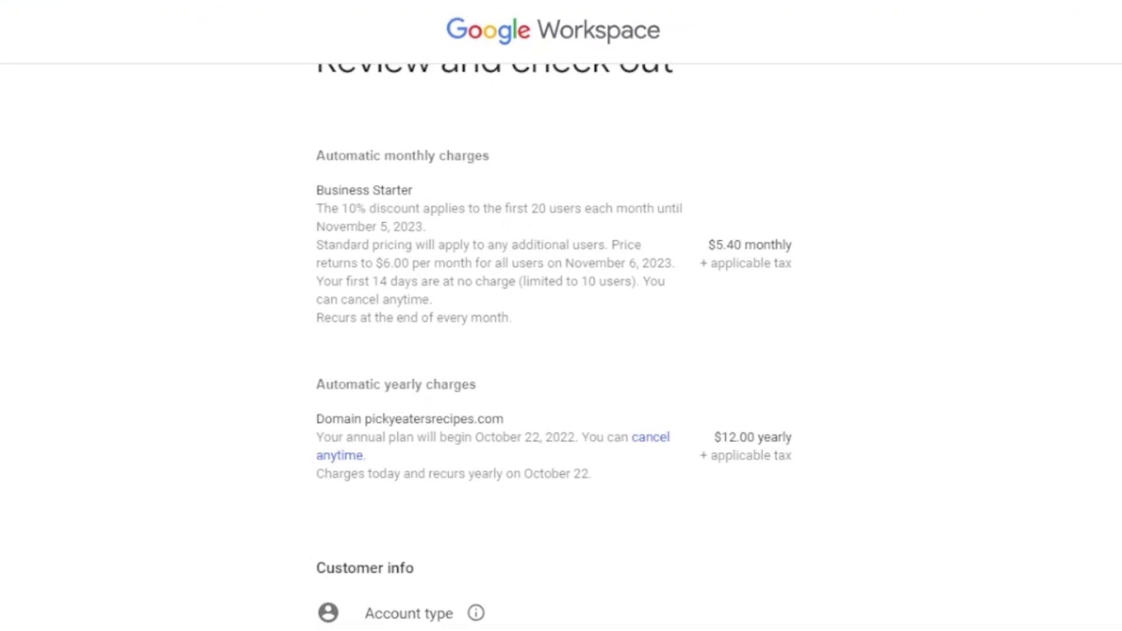
scroll(554, 347, "down", 10)
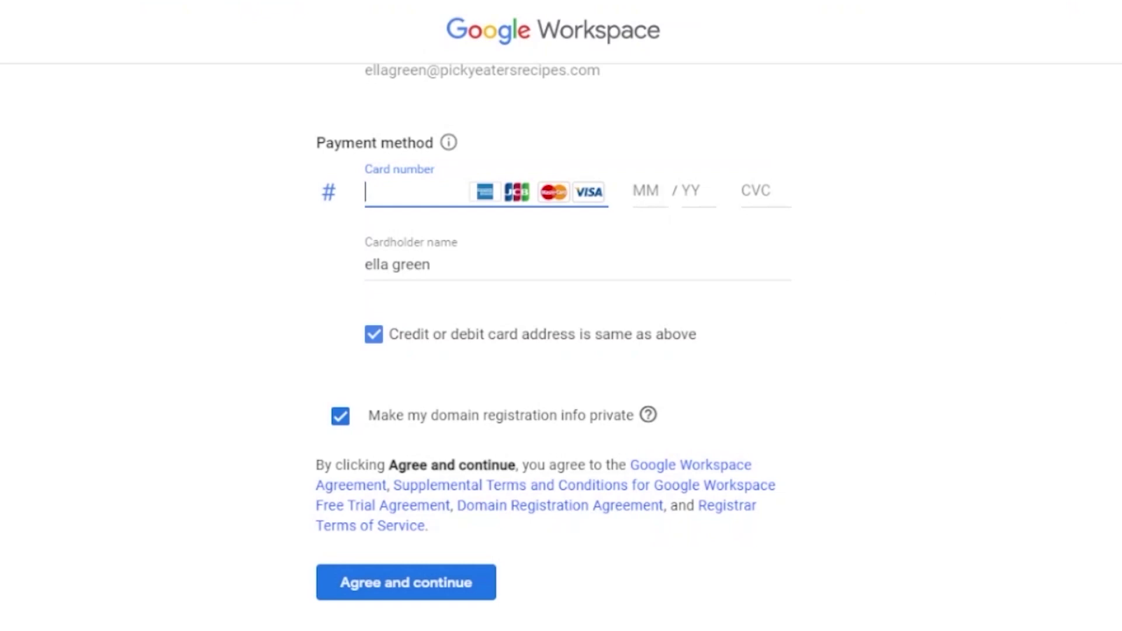
scroll(555, 348, "up", 6)
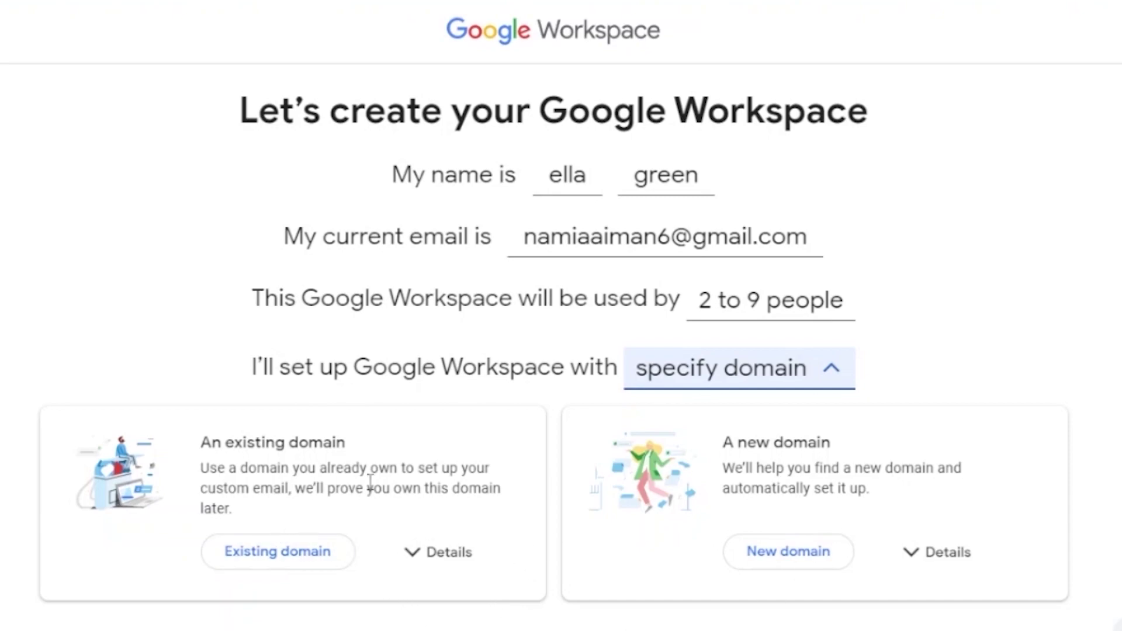
Step: Switch the setup to the Existing domain option so the domain name prompt appears
left_click(275, 556)
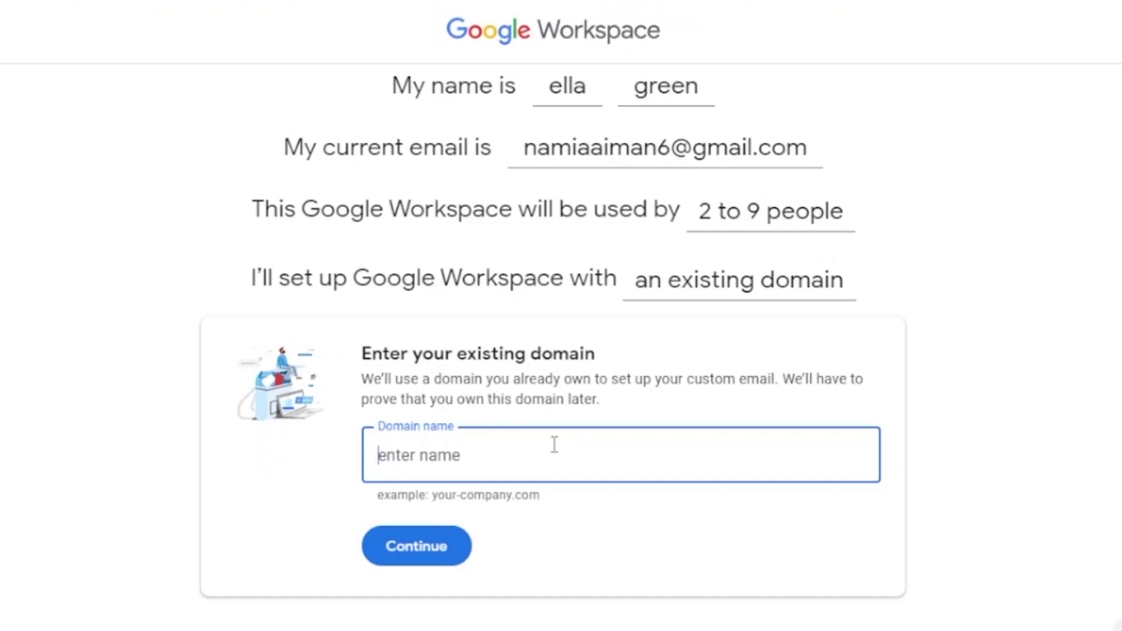
scroll(555, 445, "up", 2)
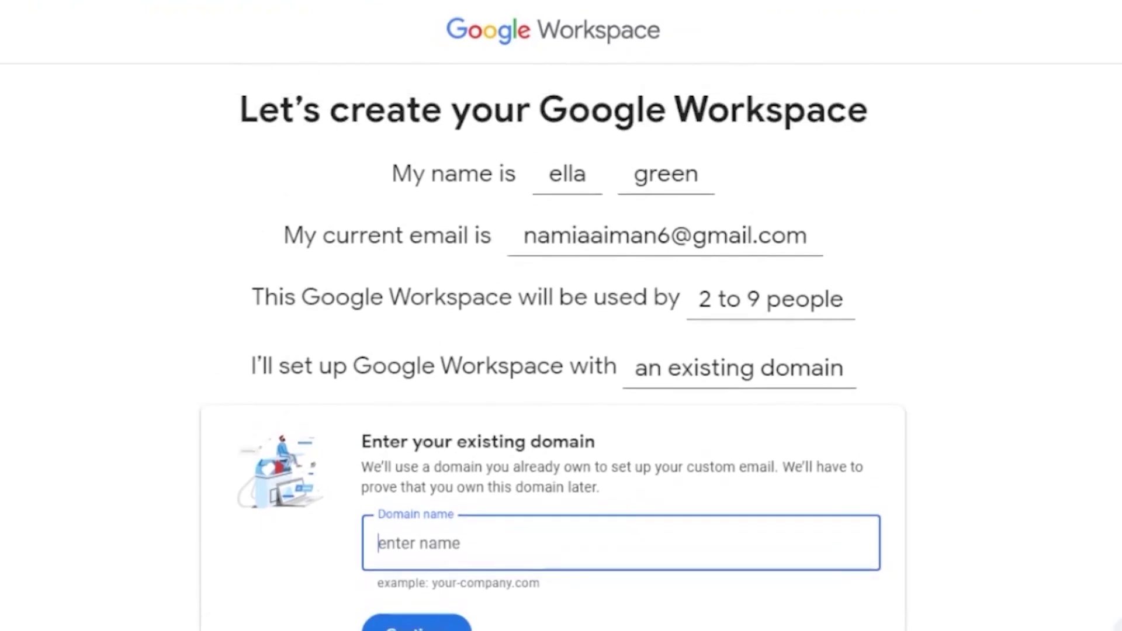
scroll(554, 446, "down", 2)
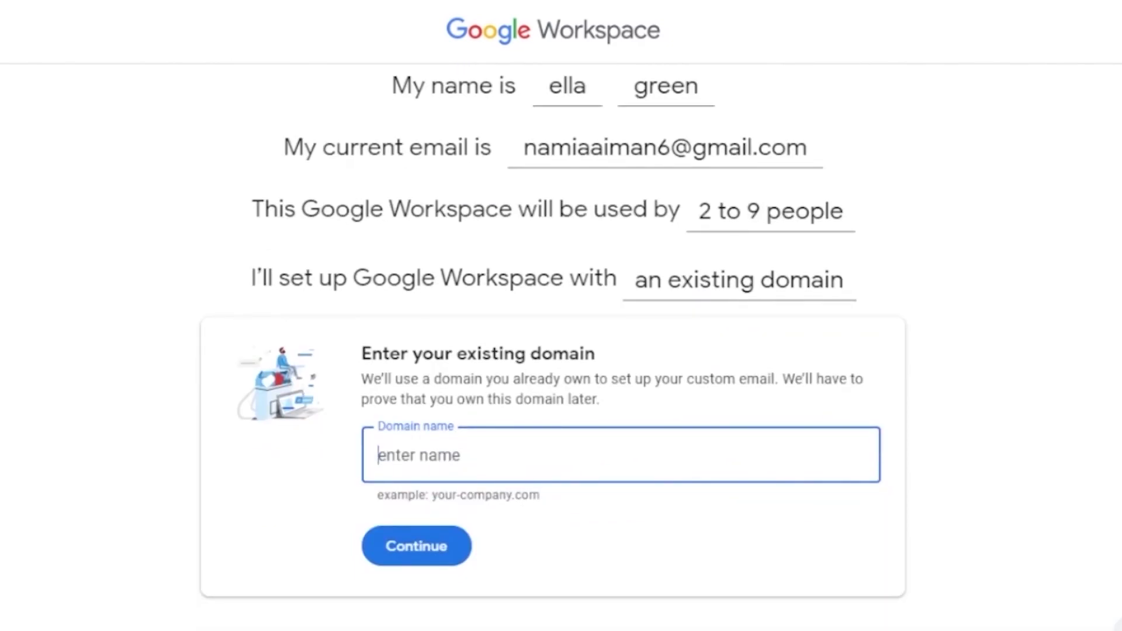